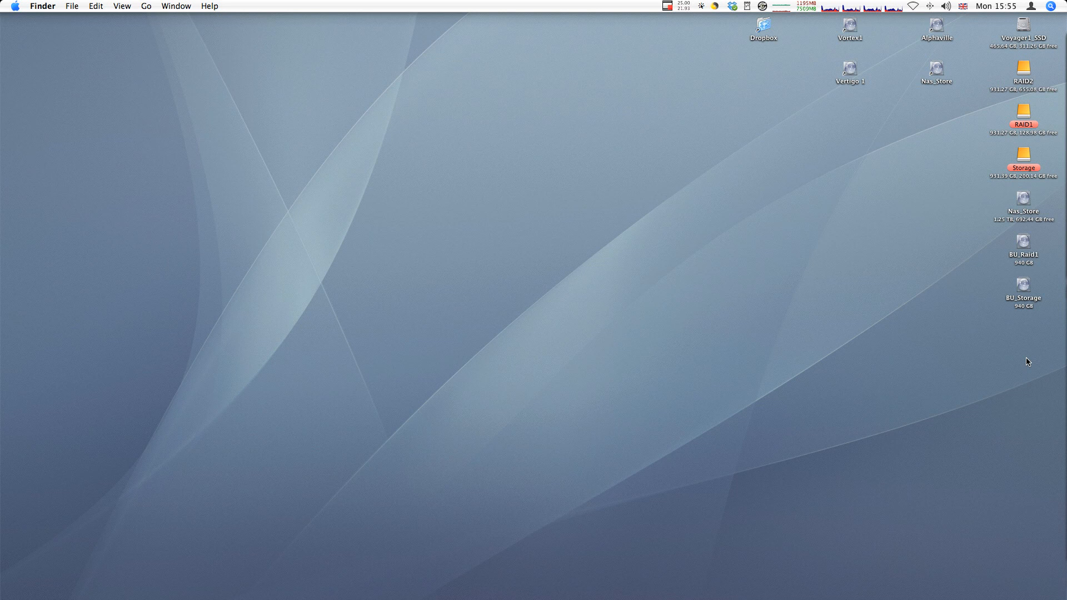
# - Create a new folder named Demo_Project on the desktop and open it
pyautogui.press('shift+super')
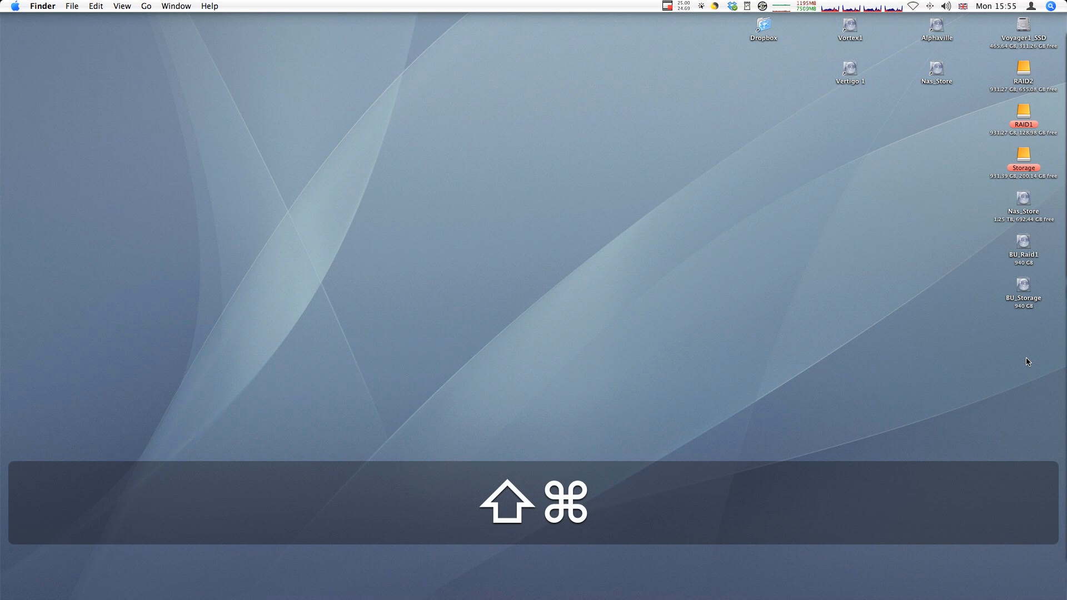
pyautogui.press('shift+super+n')
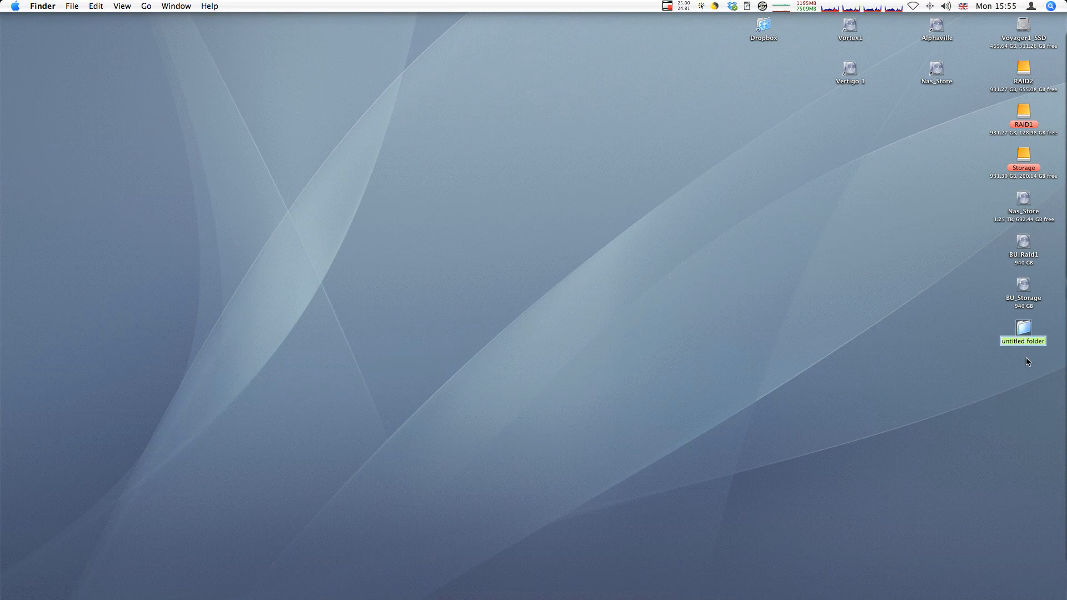
pyautogui.write('Demo_Project')
pyautogui.doubleClick(1024, 332)
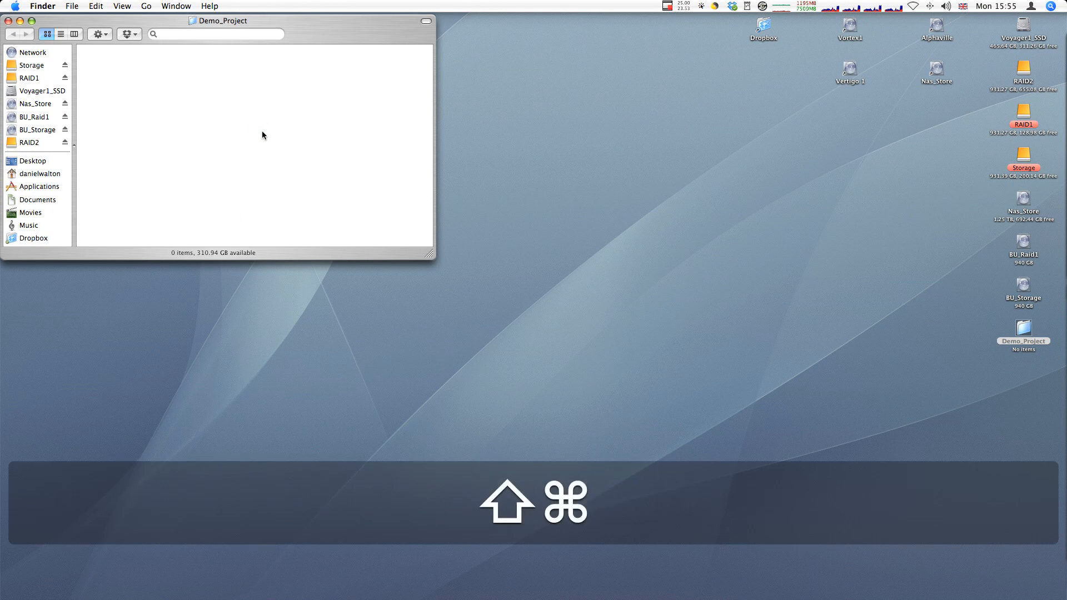
# - Create a subfolder named Images inside the Demo_Project folder
pyautogui.press('super+shift+n')
pyautogui.press('BackSpace')
pyautogui.write('Images')
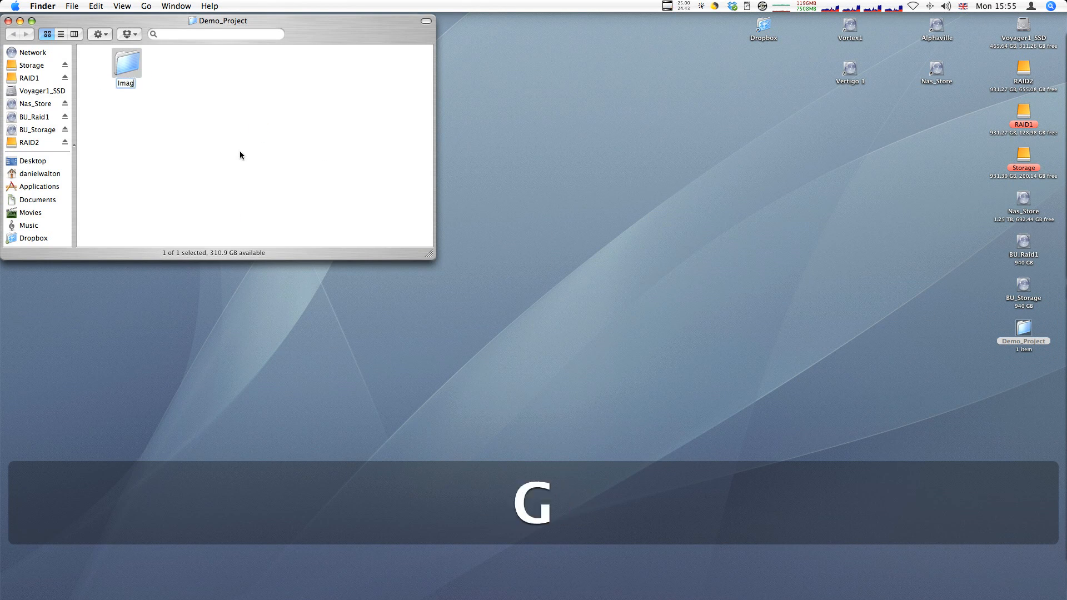
pyautogui.click(237, 179)
# - Create a second subfolder named Project_files beside the Images folder
pyautogui.press('super+shift+n')
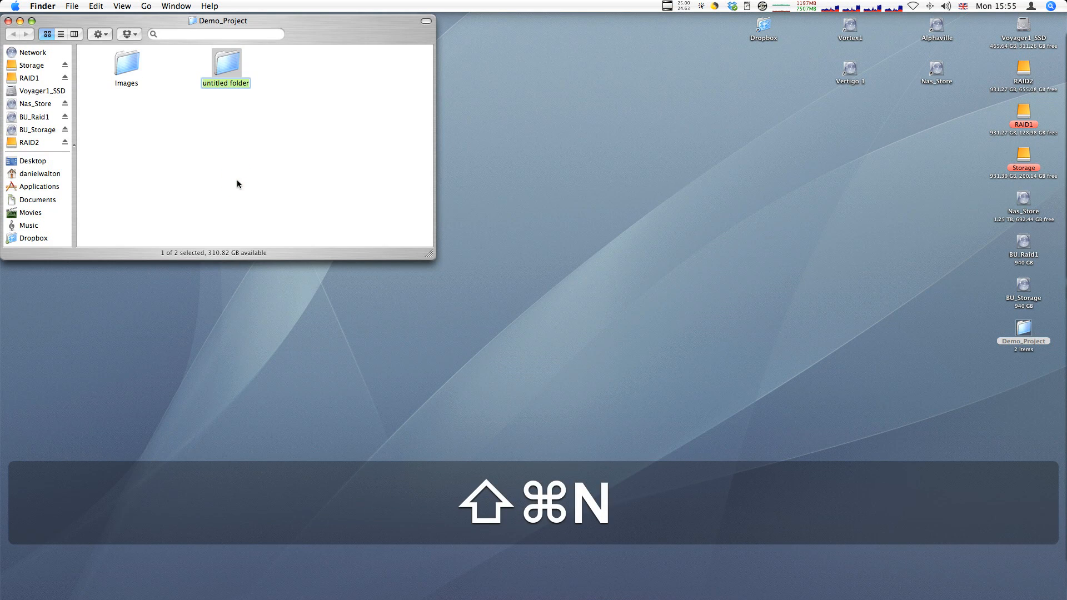
pyautogui.press('BackSpace')
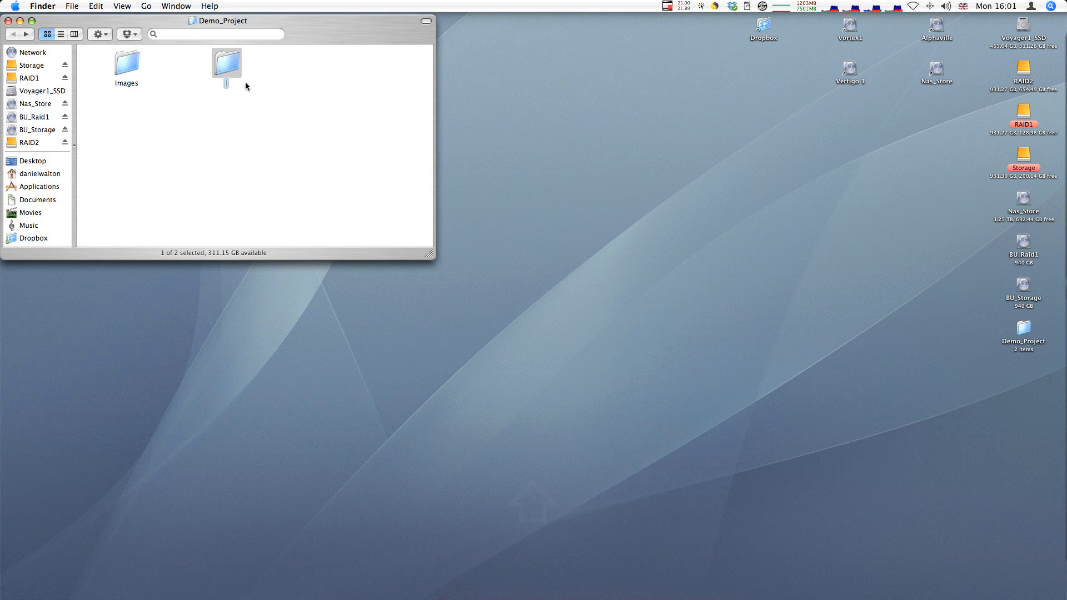
pyautogui.write('Project_files')
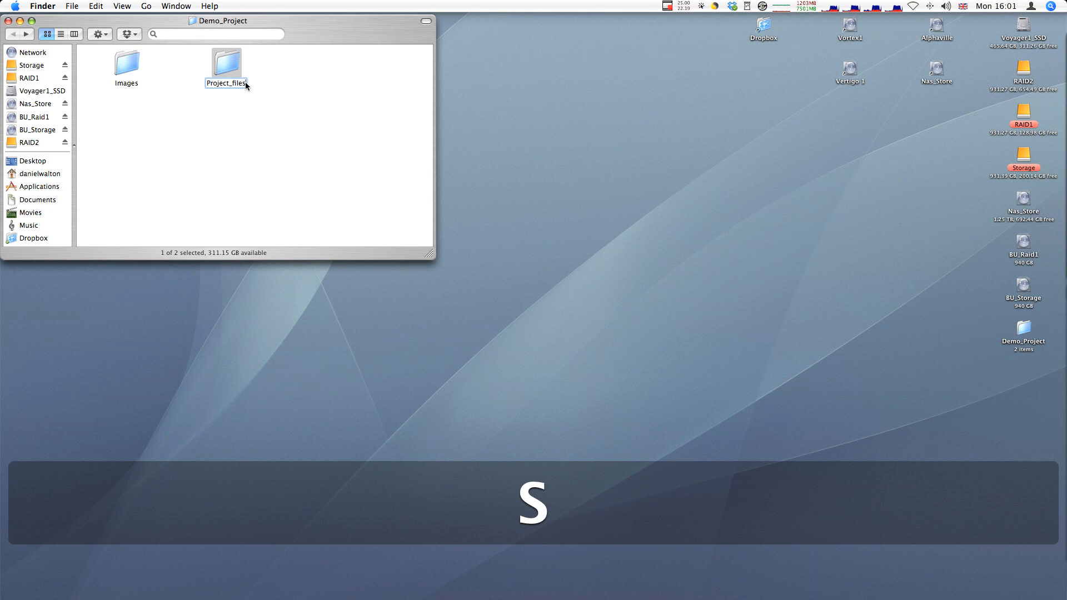
pyautogui.click(245, 126)
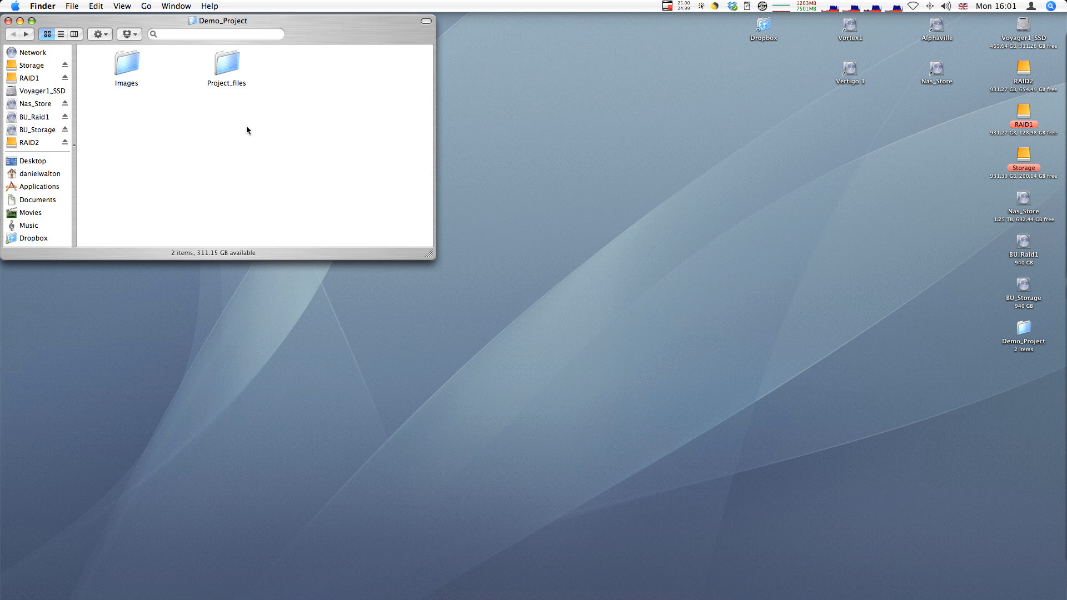
# - Shift the Demo_Project folder window slightly and close it
pyautogui.moveTo(310, 27); pyautogui.dragTo(325, 38)
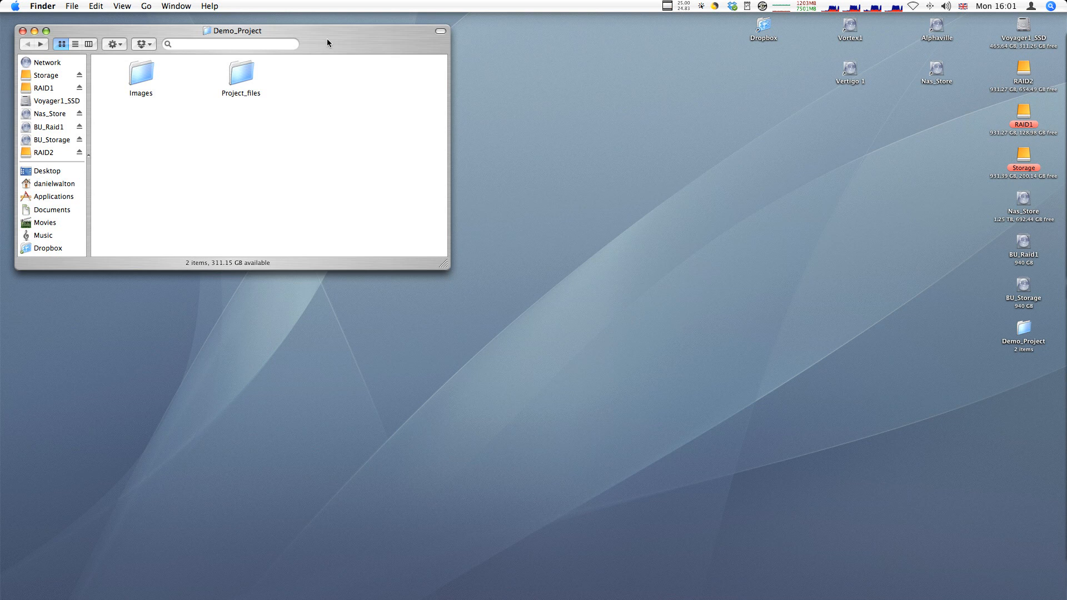
pyautogui.moveTo(325, 40); pyautogui.dragTo(326, 40)
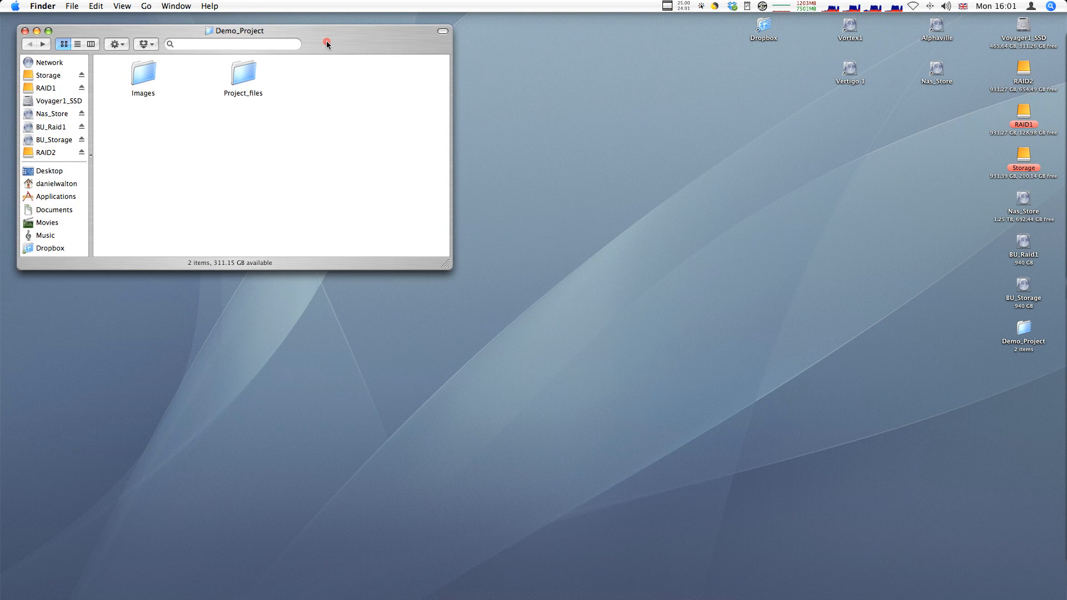
pyautogui.click(25, 32)
pyautogui.click(1022, 331)
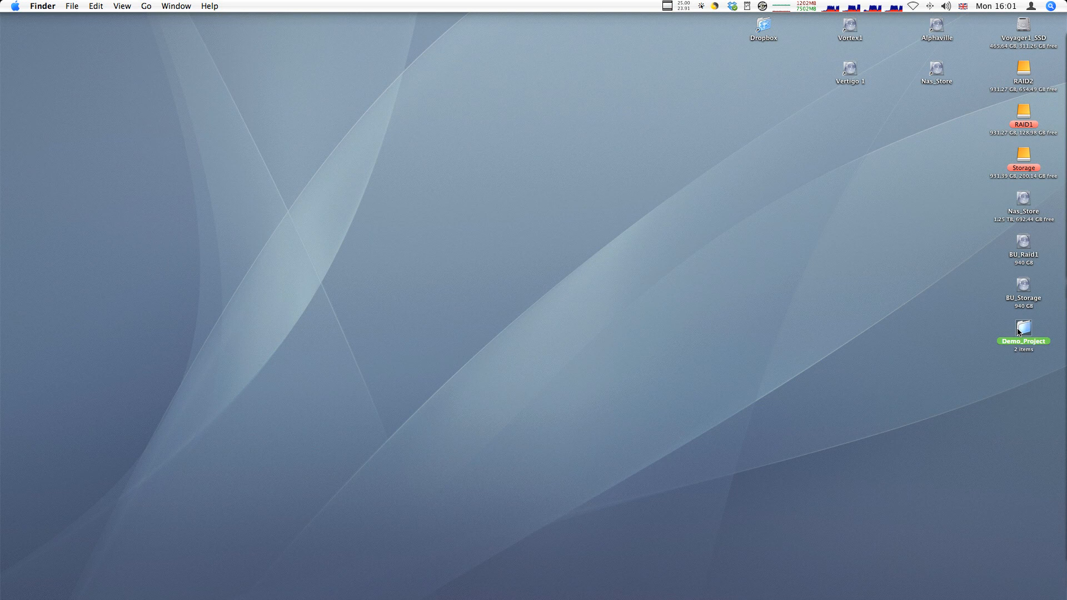
pyautogui.doubleClick(1020, 325)
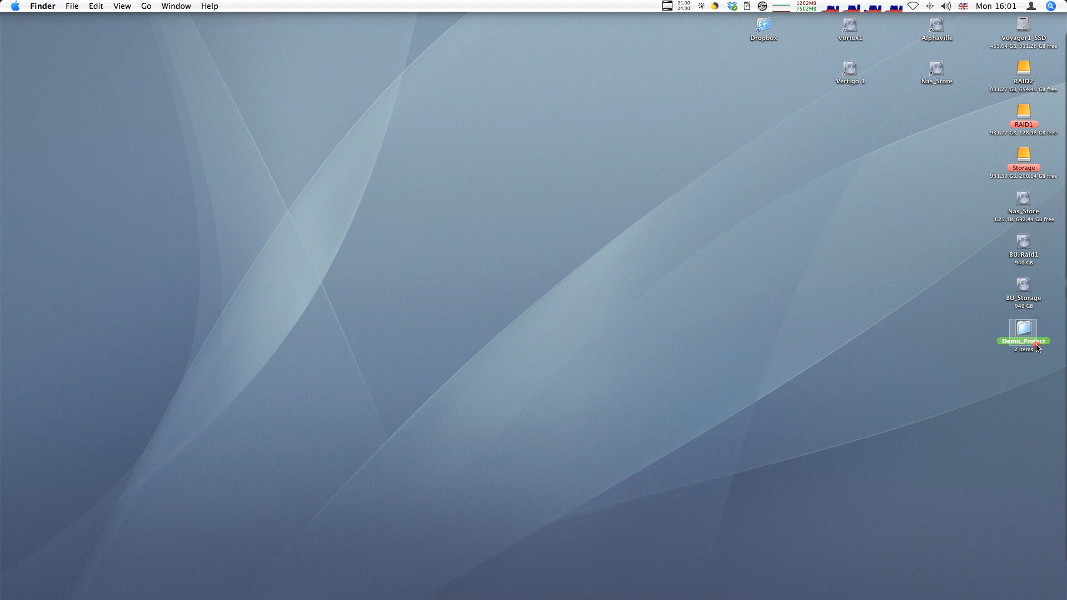
pyautogui.moveTo(1035, 345); pyautogui.dragTo(1037, 355)
pyautogui.click(995, 322)
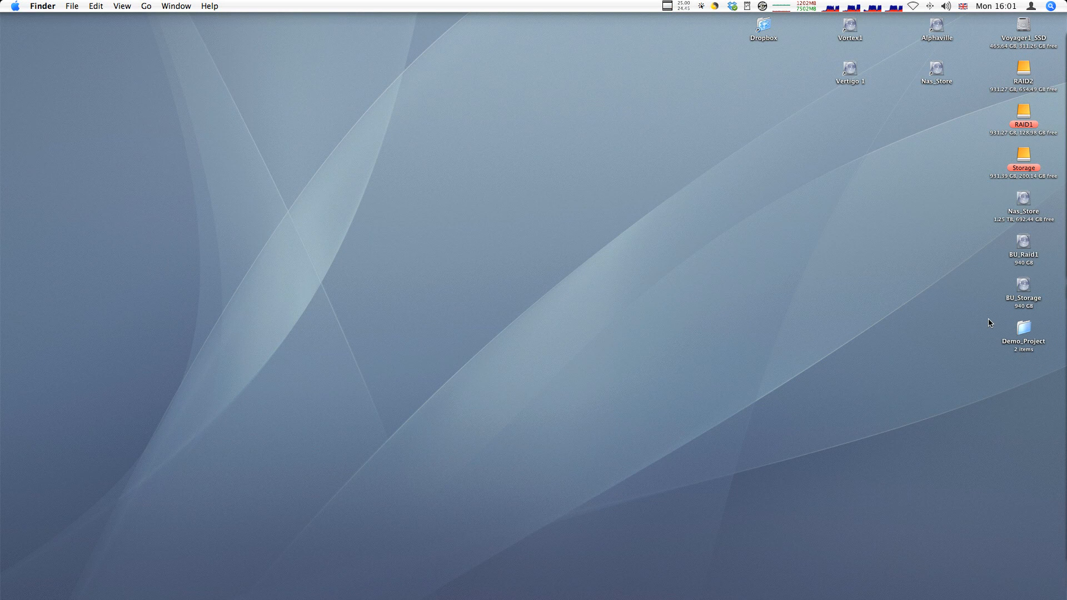
pyautogui.moveTo(1042, 345); pyautogui.dragTo(996, 315)
pyautogui.click(984, 320)
# - Reopen the Demo_Project folder to review its subfolders, and minimise its window
pyautogui.click(1024, 330)
pyautogui.doubleClick(1024, 330)
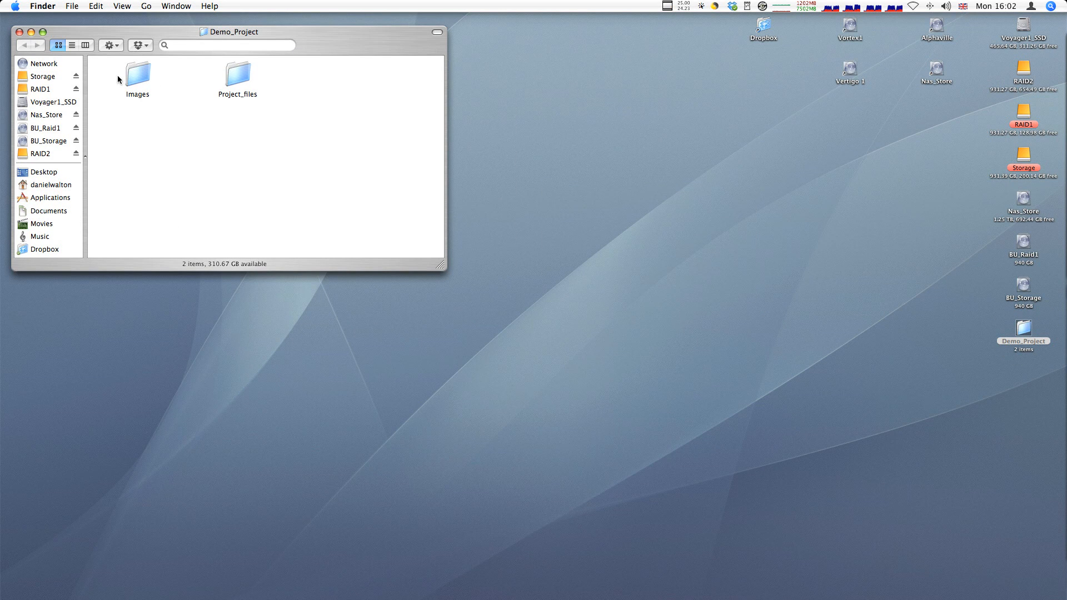
pyautogui.click(141, 77)
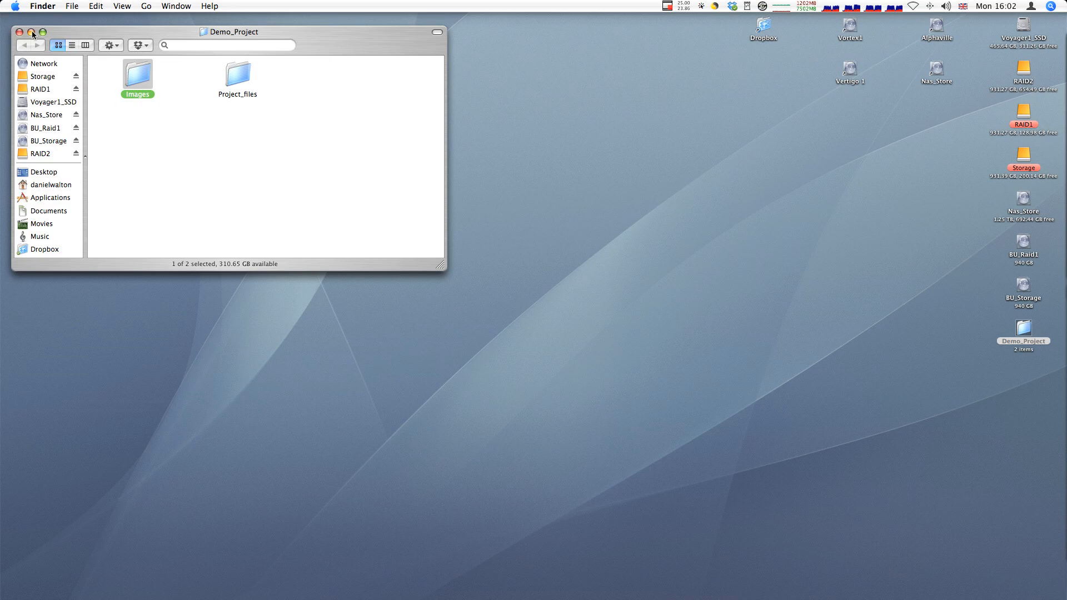
pyautogui.click(32, 33)
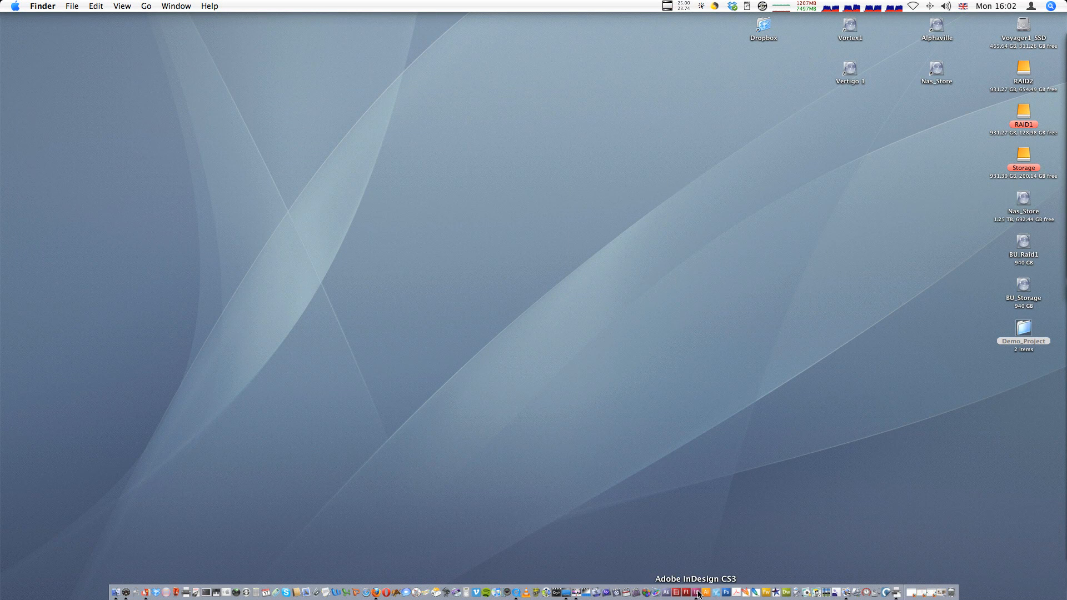
# - Switch to Adobe InDesign CS3 and start setting up a new document
pyautogui.click(697, 593)
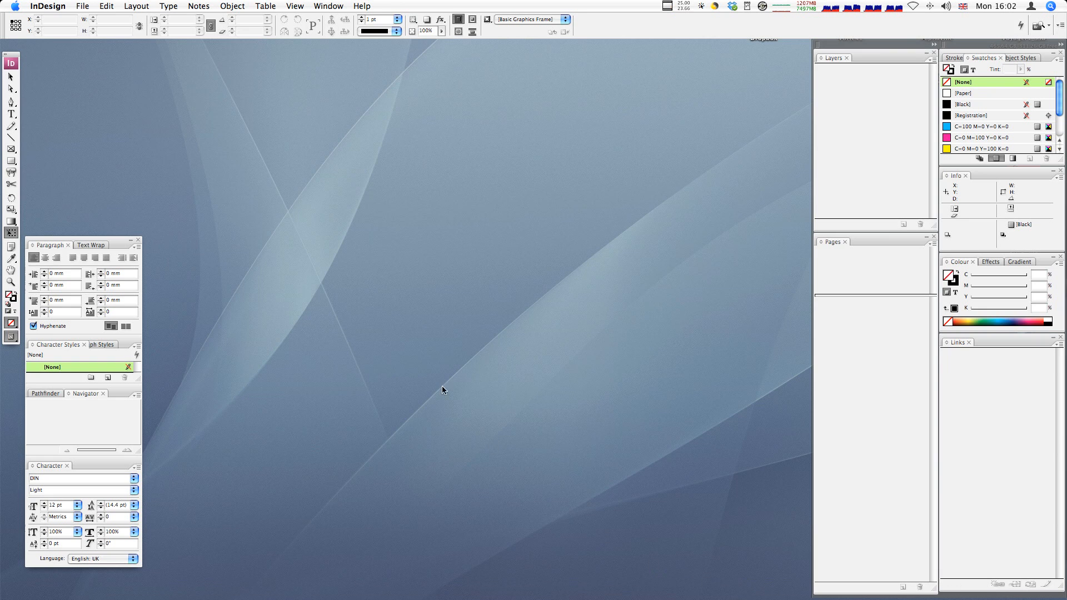
pyautogui.click(85, 7)
pyautogui.moveTo(95, 19)
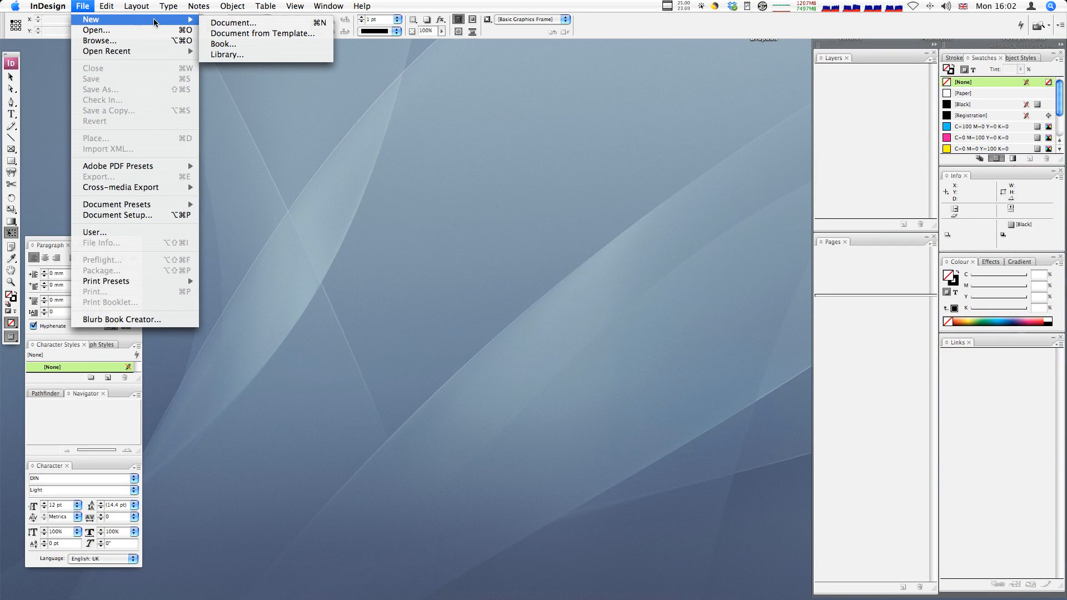
pyautogui.click(245, 23)
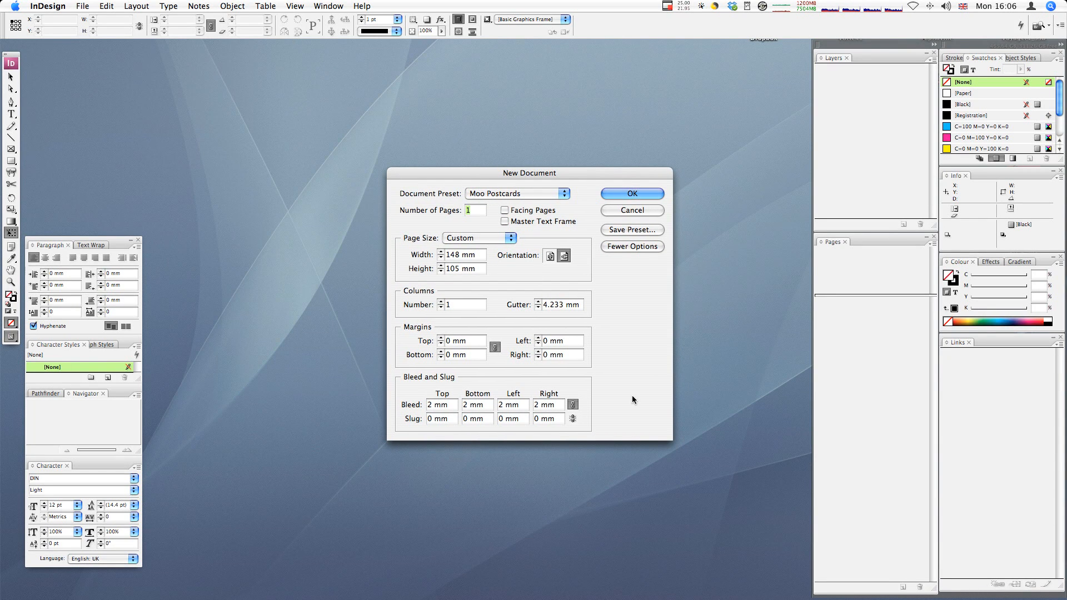
# - Switch to Preview and examine the book spread layout in photo2.JPG
pyautogui.press('super+Tab')
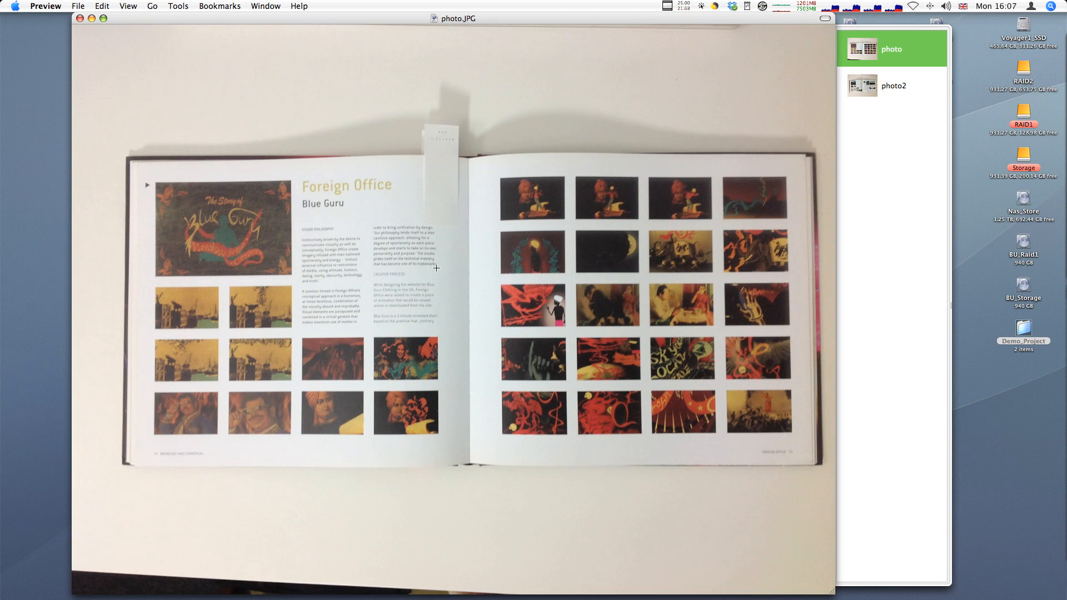
pyautogui.click(882, 89)
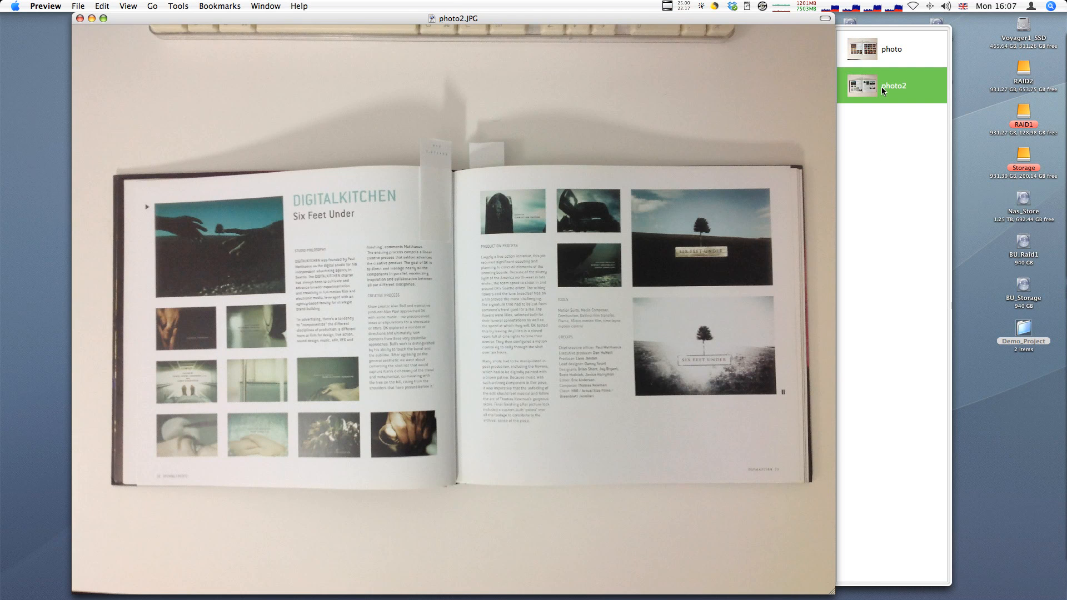
pyautogui.press('F1')
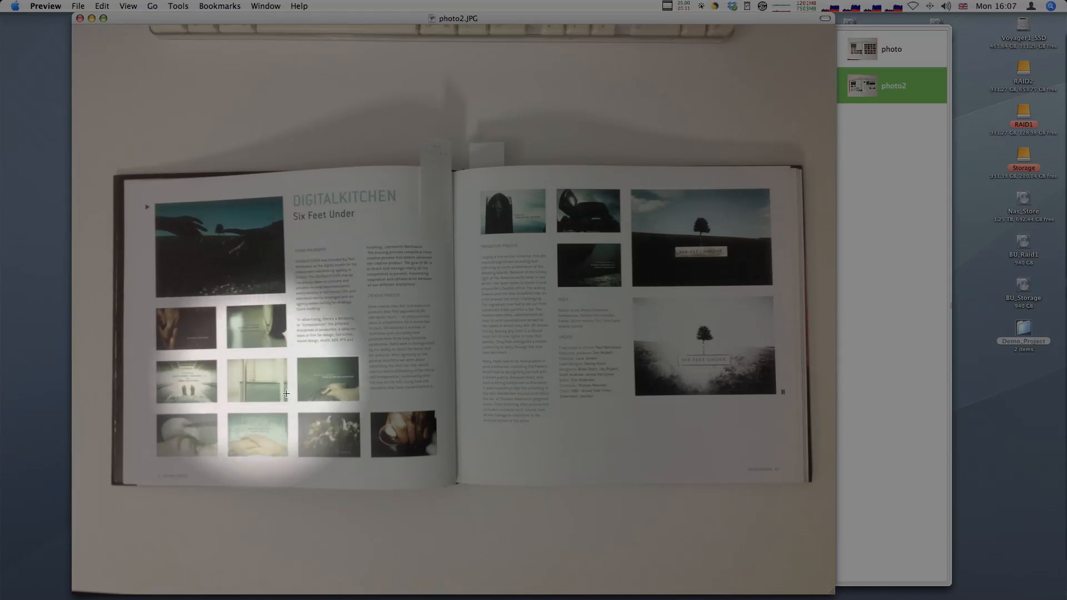
pyautogui.press('F1')
pyautogui.press('F1')
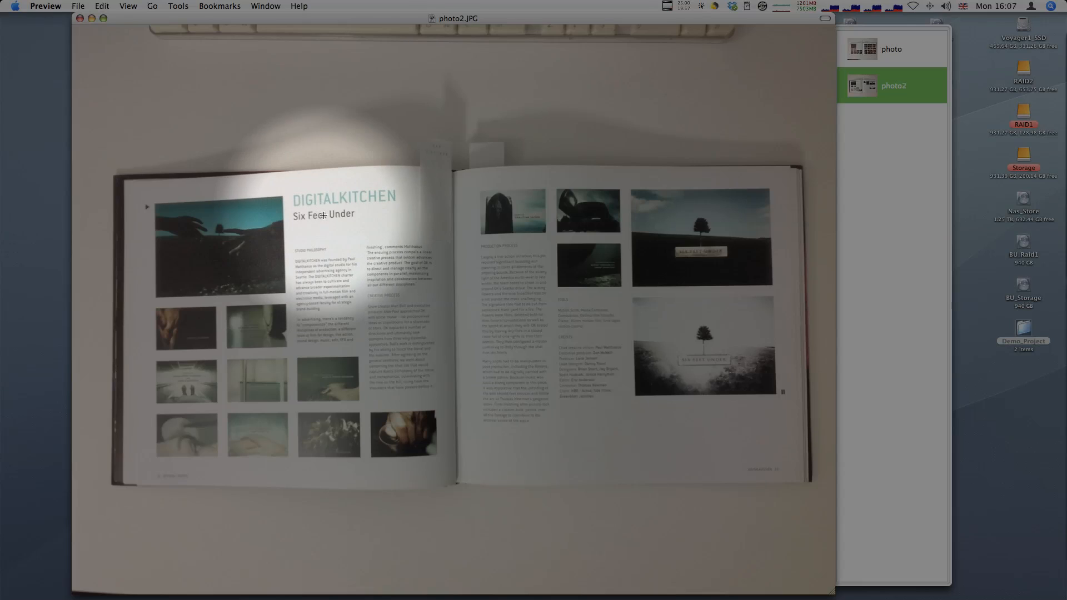
pyautogui.press('F1')
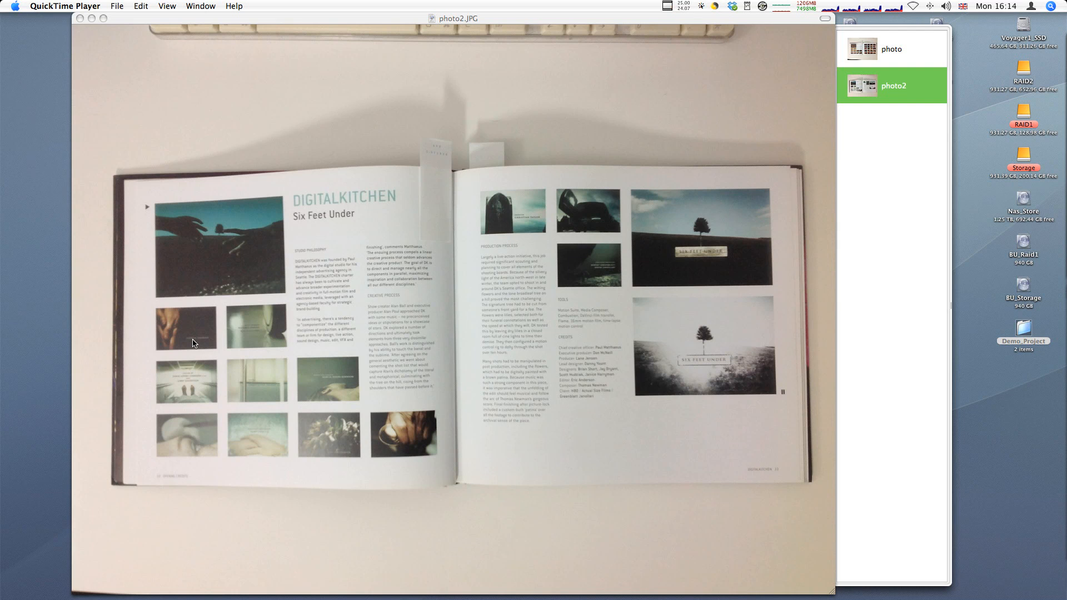
# - Compare the layout grids of the book spreads in photo.JPG and photo2.JPG, and minimise the image window
pyautogui.click(865, 62)
pyautogui.click(867, 54)
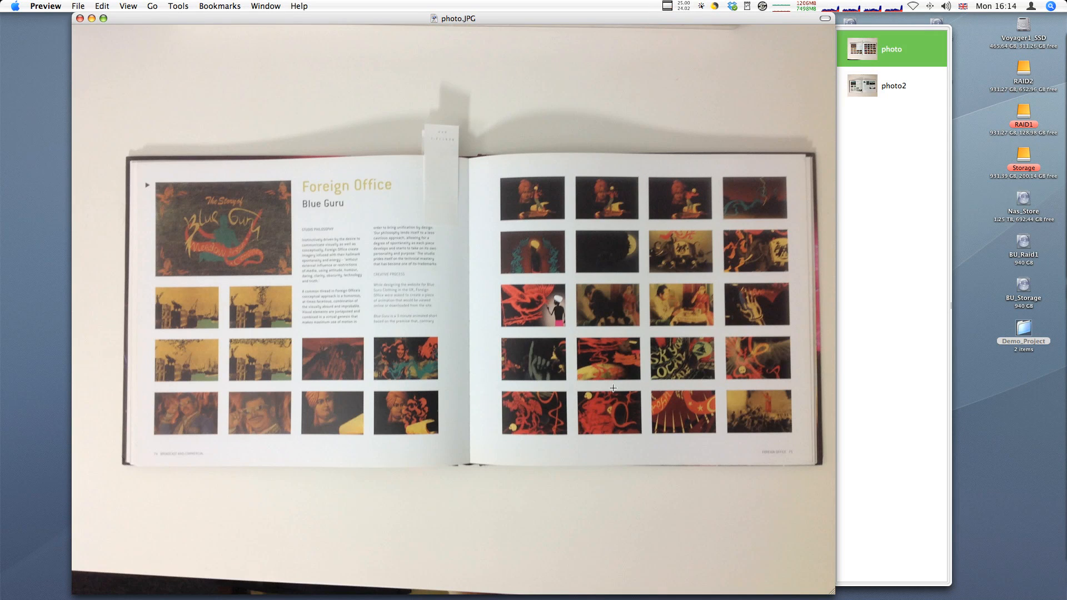
pyautogui.click(868, 87)
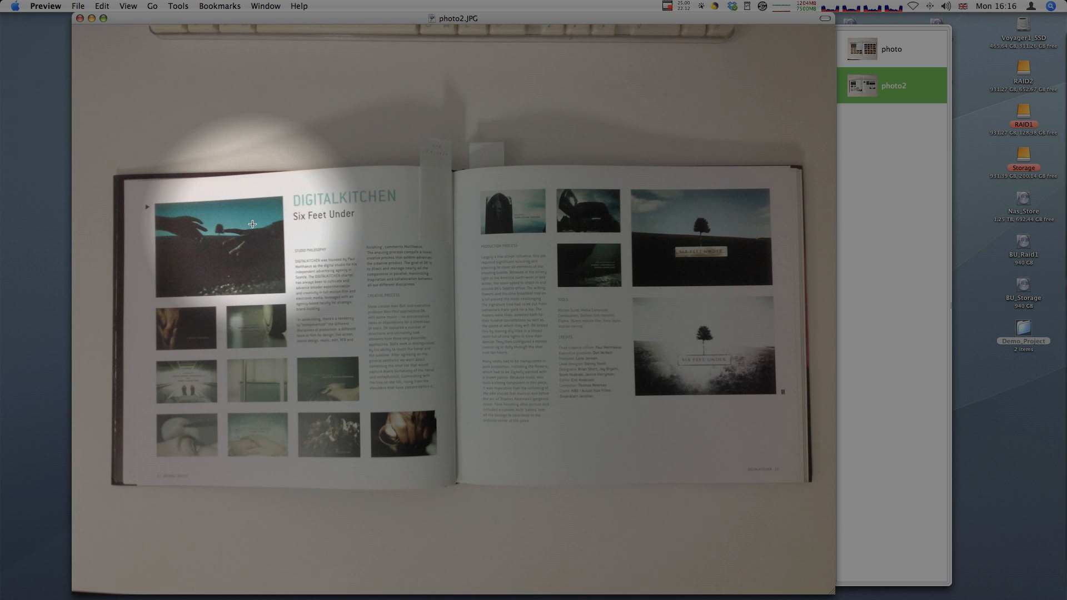
pyautogui.press('F1')
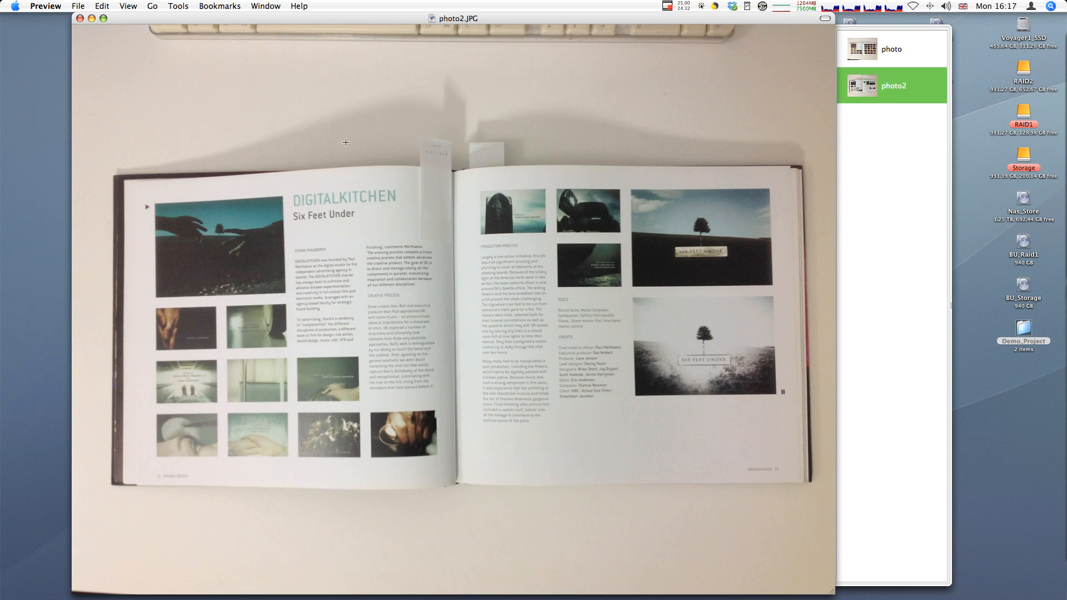
pyautogui.click(92, 19)
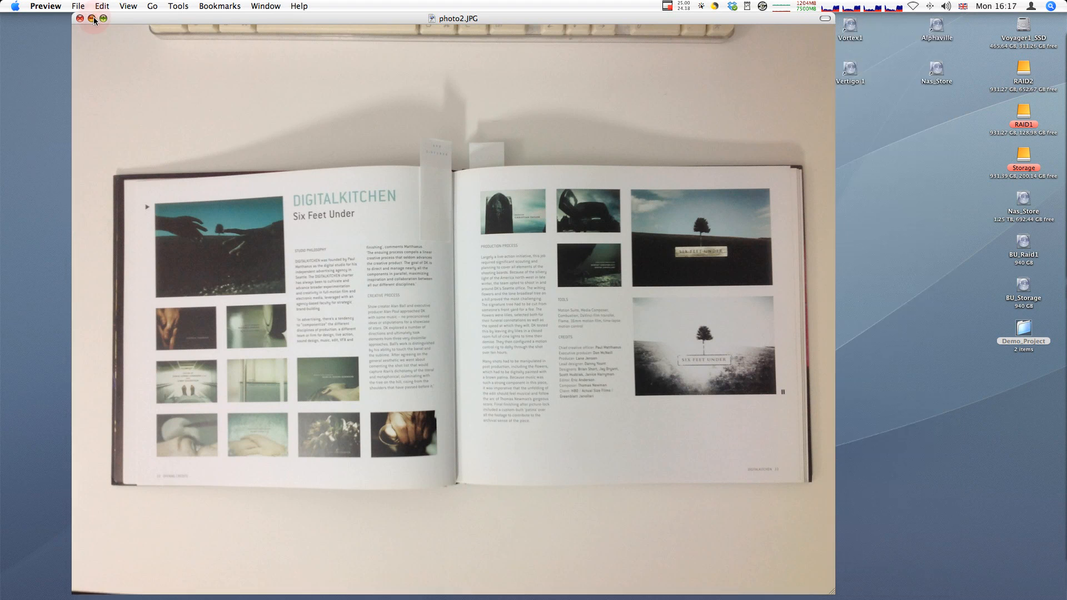
# - Return to InDesign, apply the [Default] preset to the new document and set the number of pages to 20
pyautogui.click(528, 174)
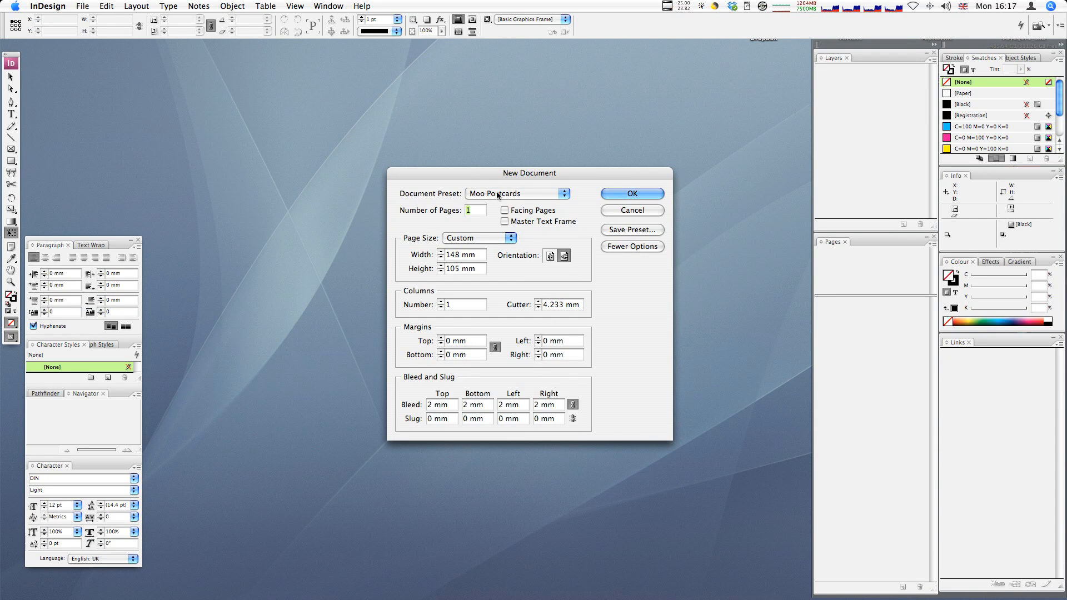
pyautogui.click(521, 194)
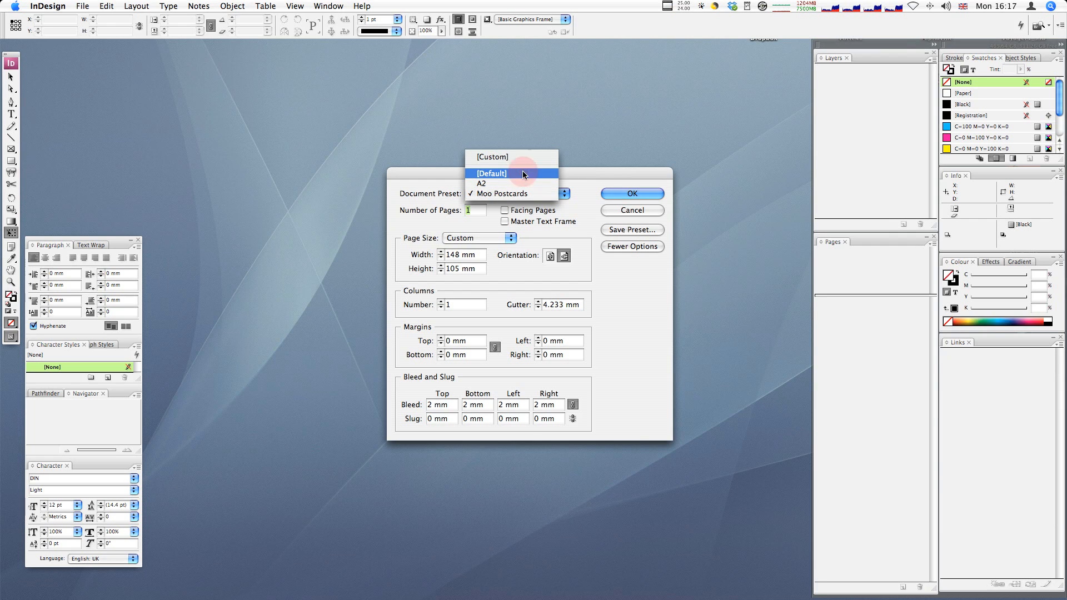
pyautogui.click(522, 172)
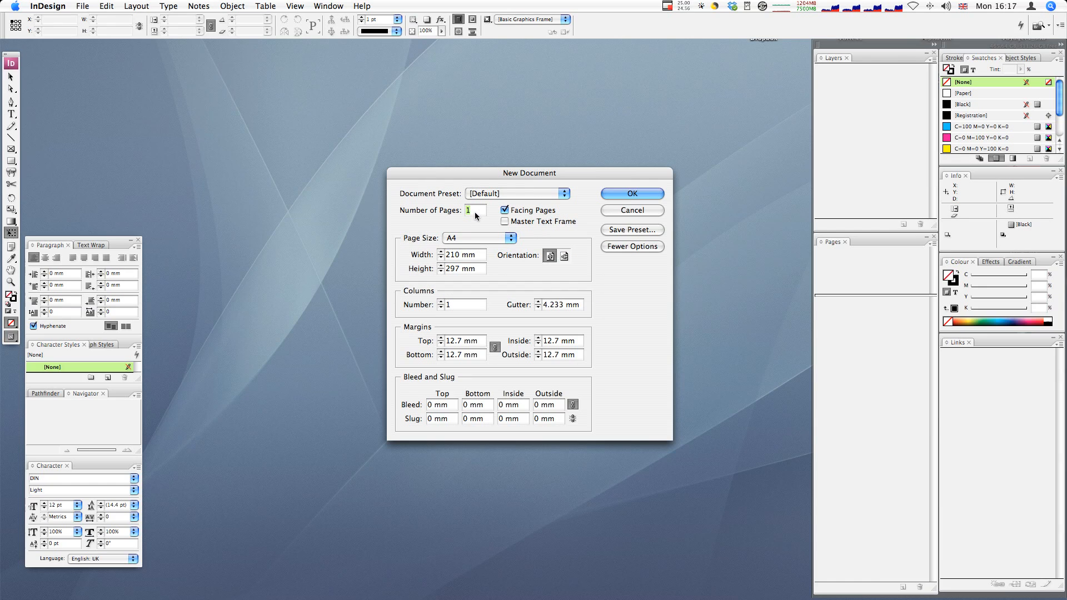
pyautogui.write('20')
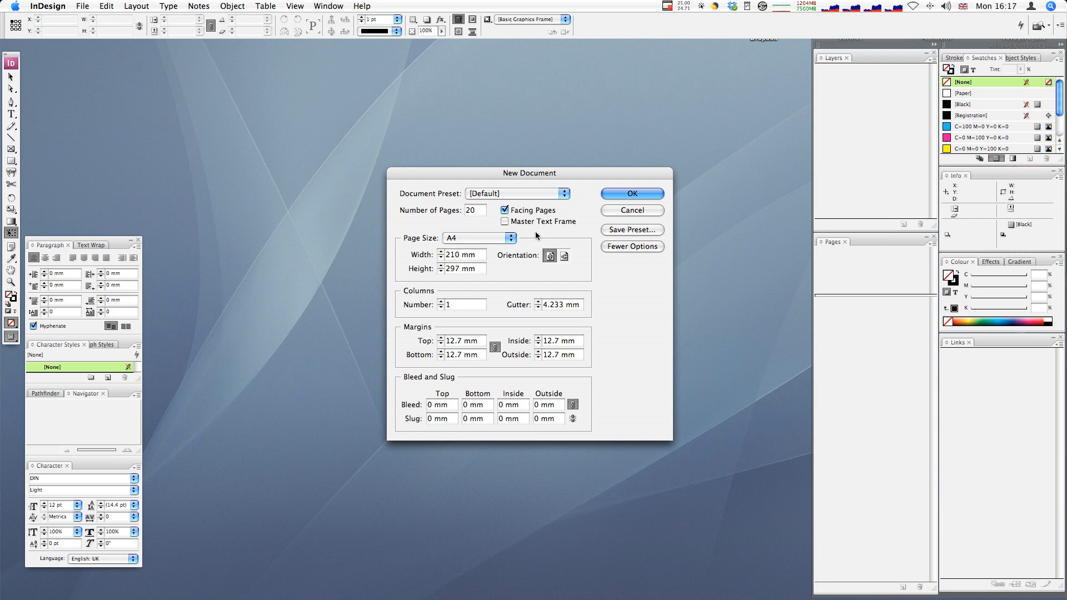
# - Toggle the new document's Facing Pages option off and back on
pyautogui.click(507, 213)
pyautogui.click(508, 214)
pyautogui.click(505, 210)
pyautogui.click(505, 212)
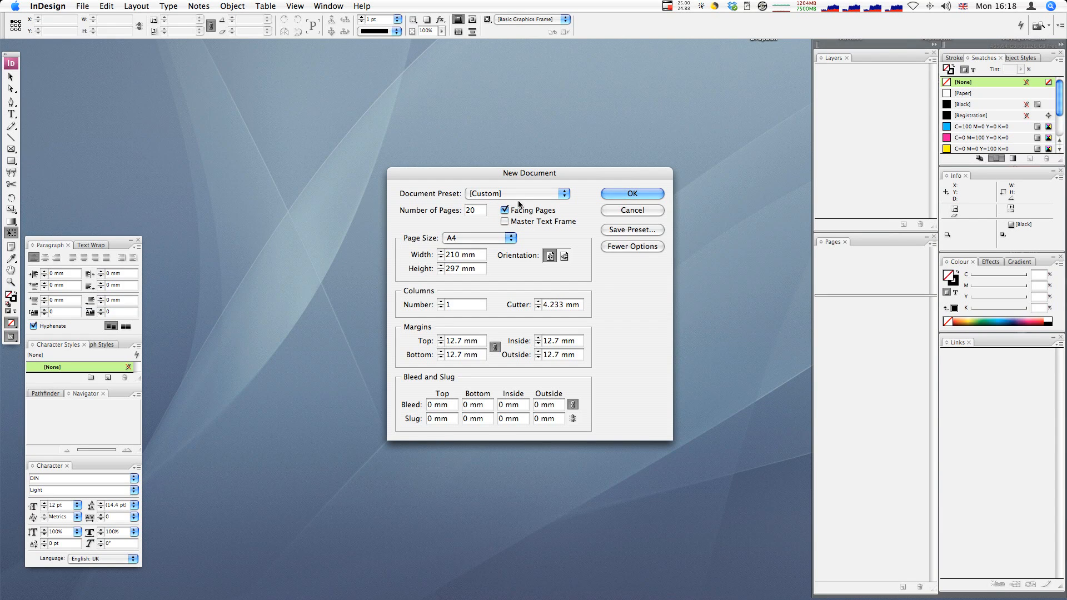
pyautogui.click(461, 238)
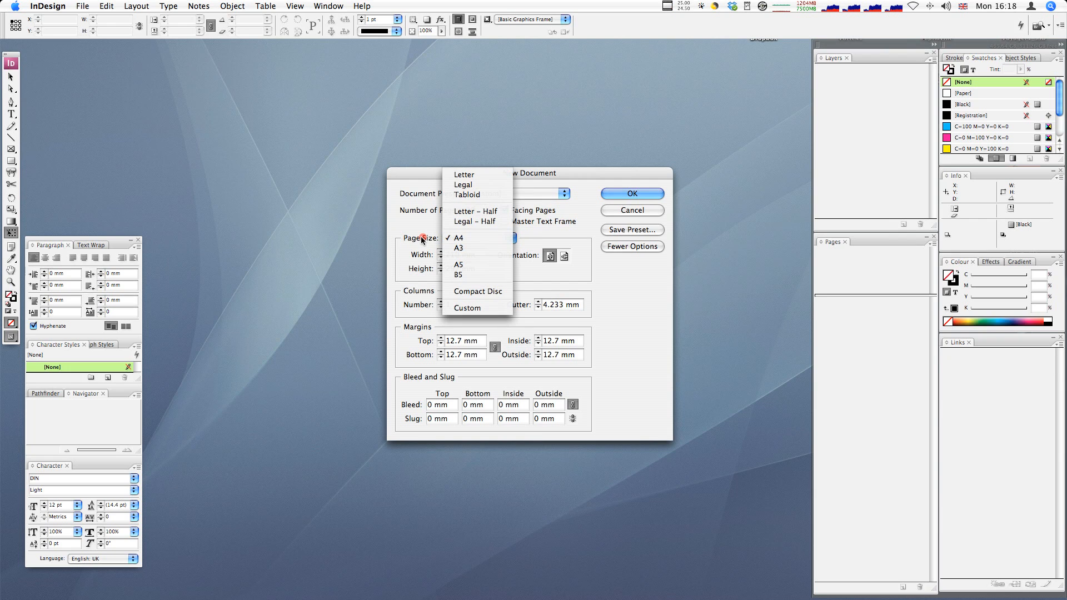
pyautogui.click(428, 238)
pyautogui.click(469, 236)
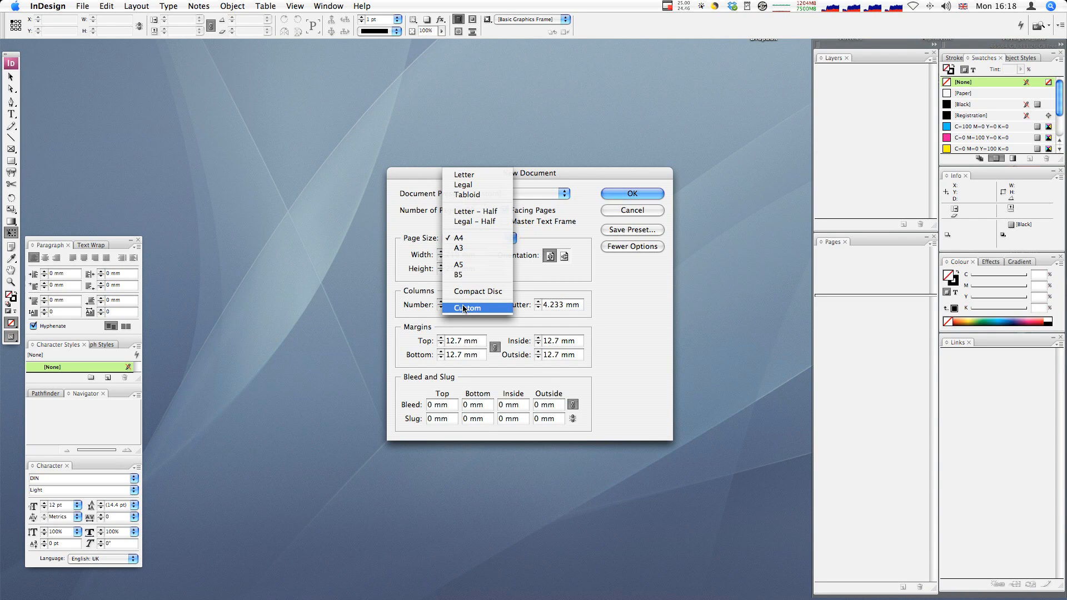
pyautogui.click(426, 227)
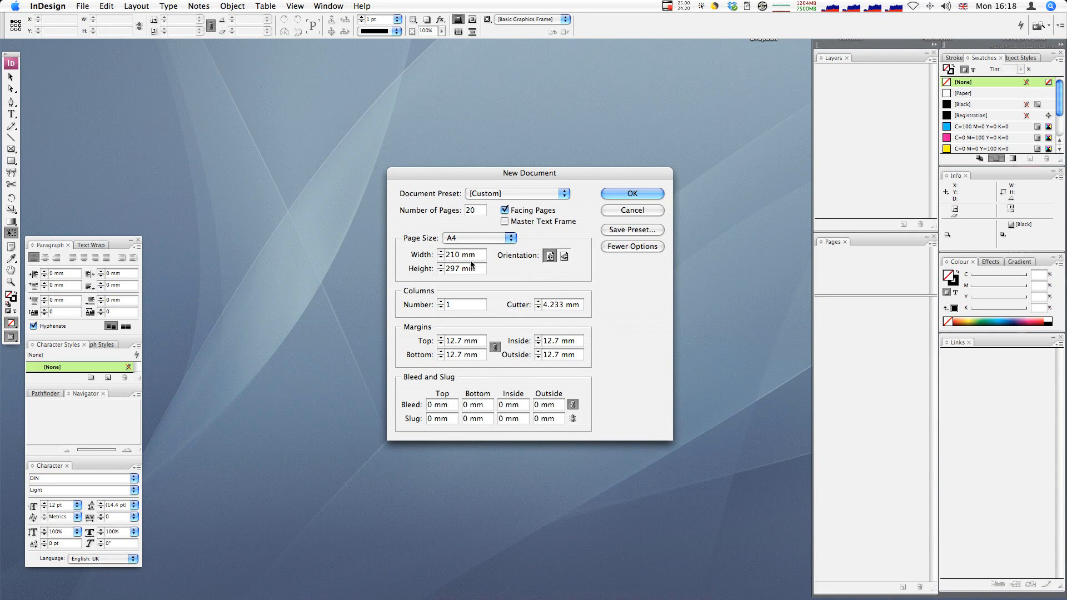
# - Set the new document's page size to 255 mm wide by 230 mm high
pyautogui.moveTo(459, 255); pyautogui.dragTo(396, 250)
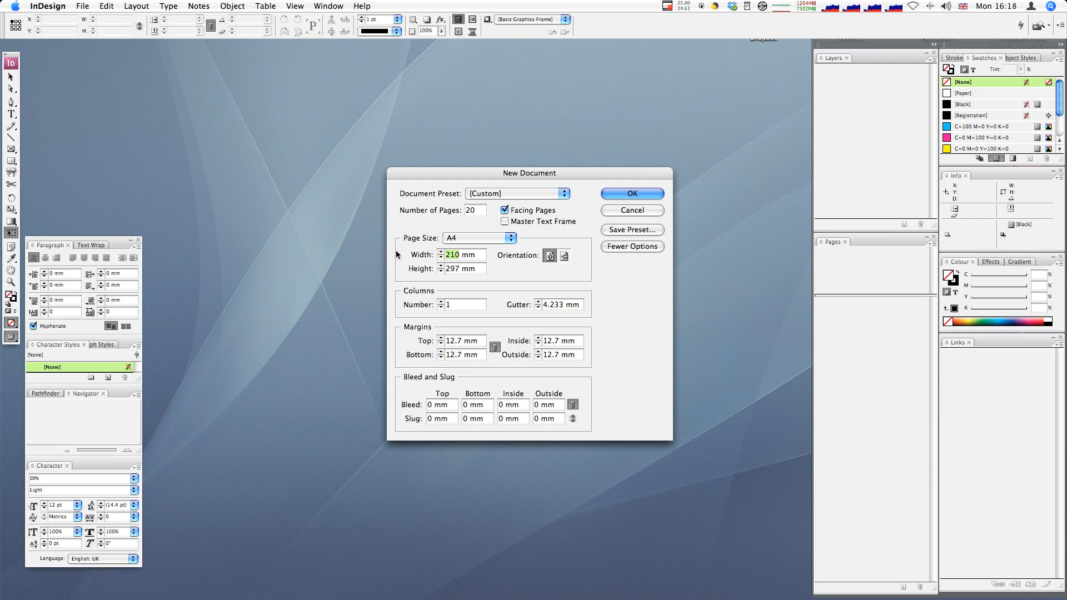
pyautogui.write('255')
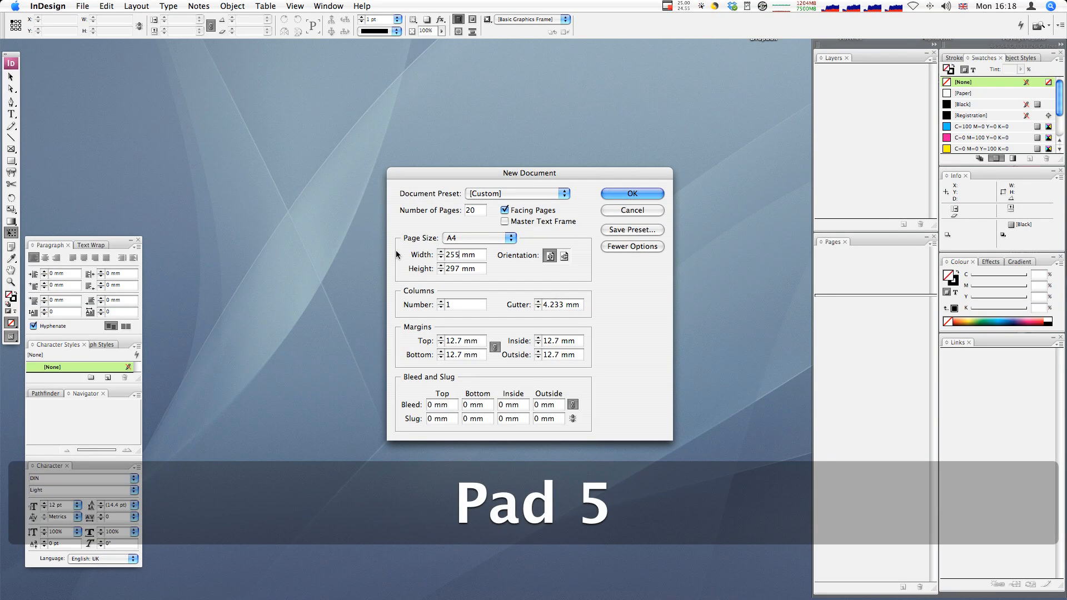
pyautogui.press('Tab')
pyautogui.write('2')
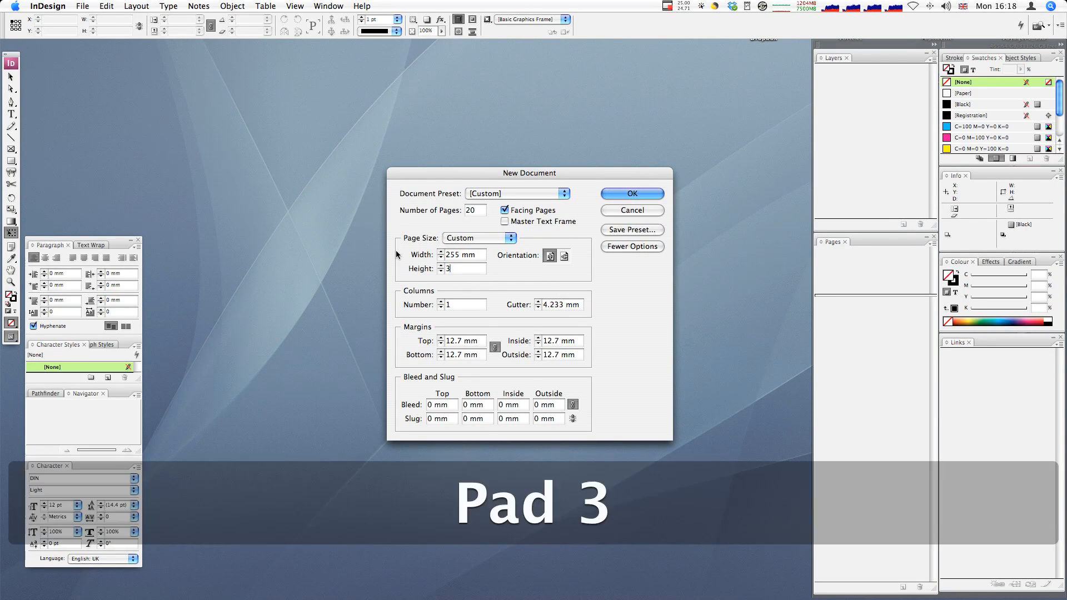
pyautogui.write('30')
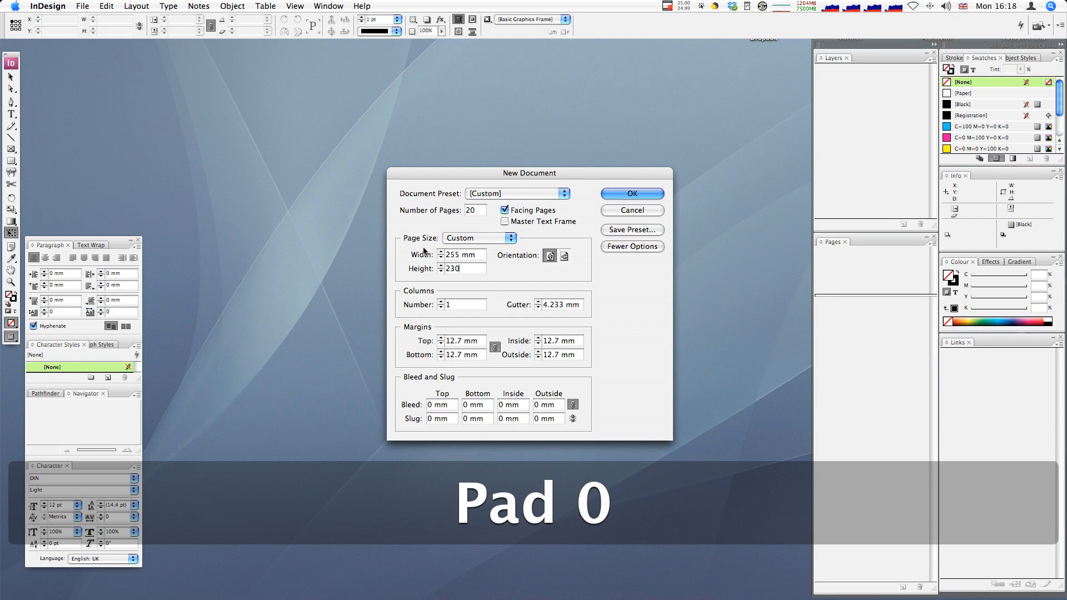
pyautogui.click(472, 258)
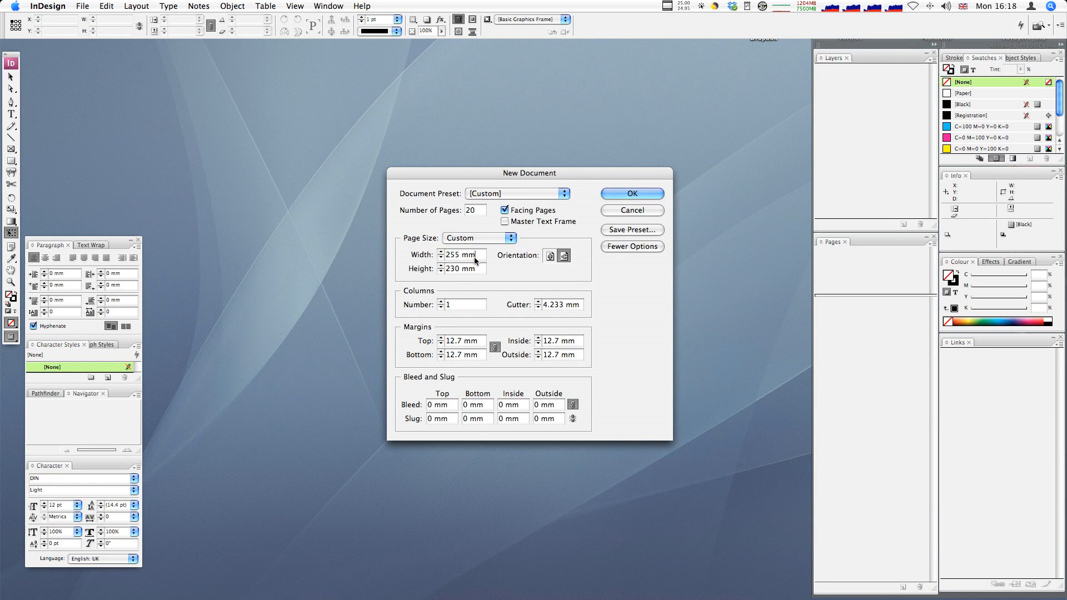
pyautogui.click(62, 5)
pyautogui.moveTo(65, 44)
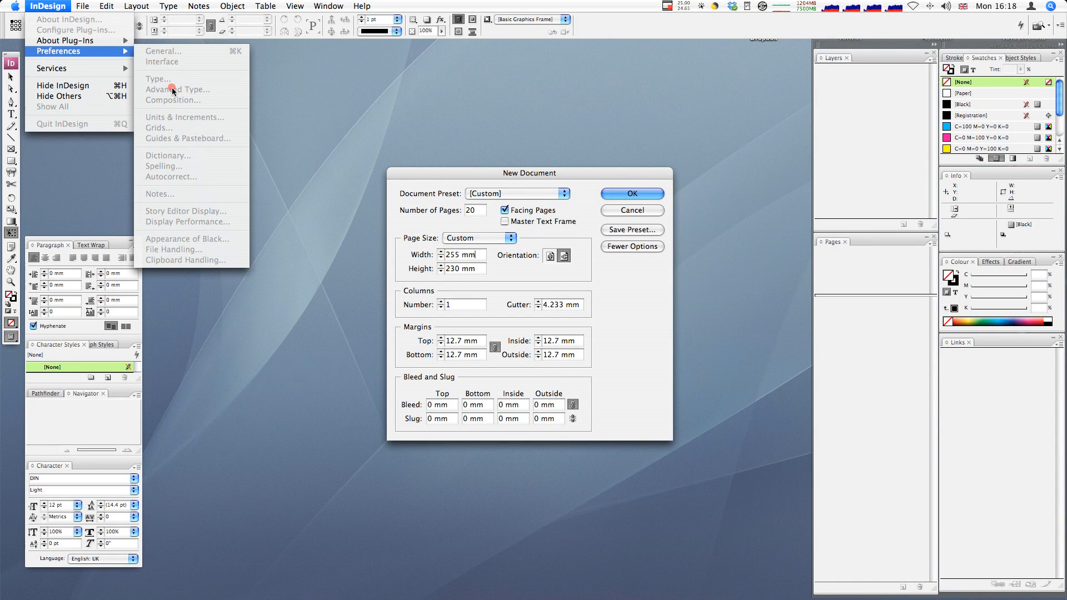
pyautogui.click(368, 175)
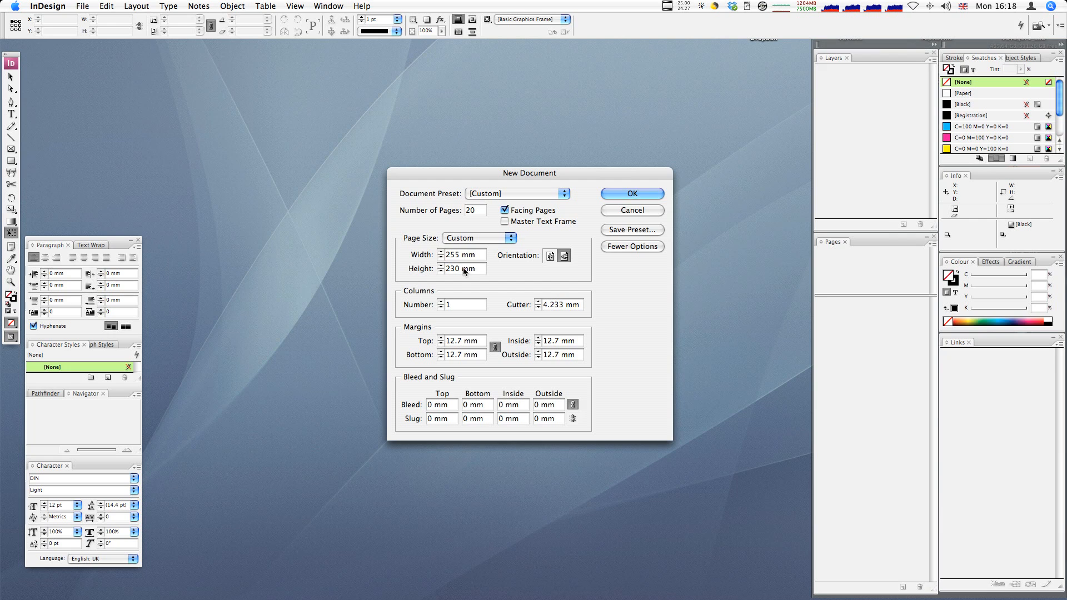
# - Enter the page height in points as 800pt to convert it to millimetres, and set it back to 230 mm in landscape orientation
pyautogui.press('Tab')
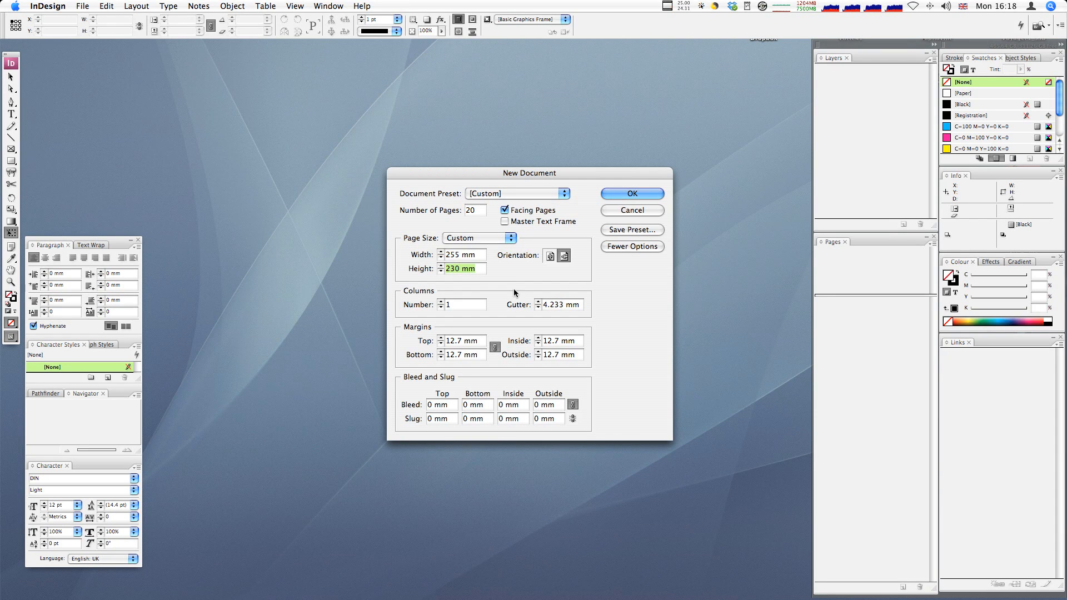
pyautogui.write('800pt')
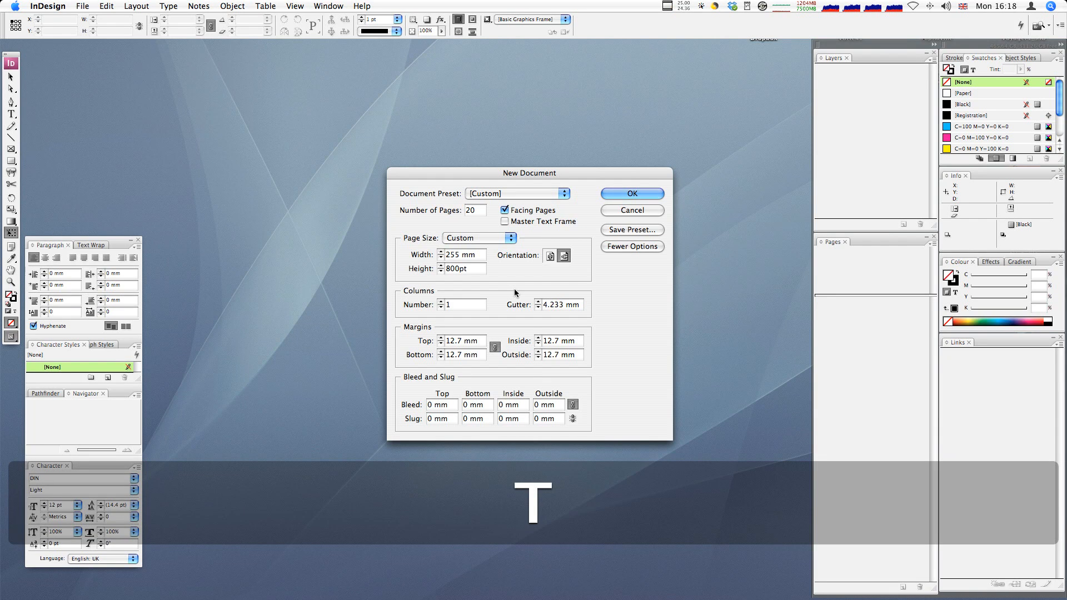
pyautogui.click(472, 259)
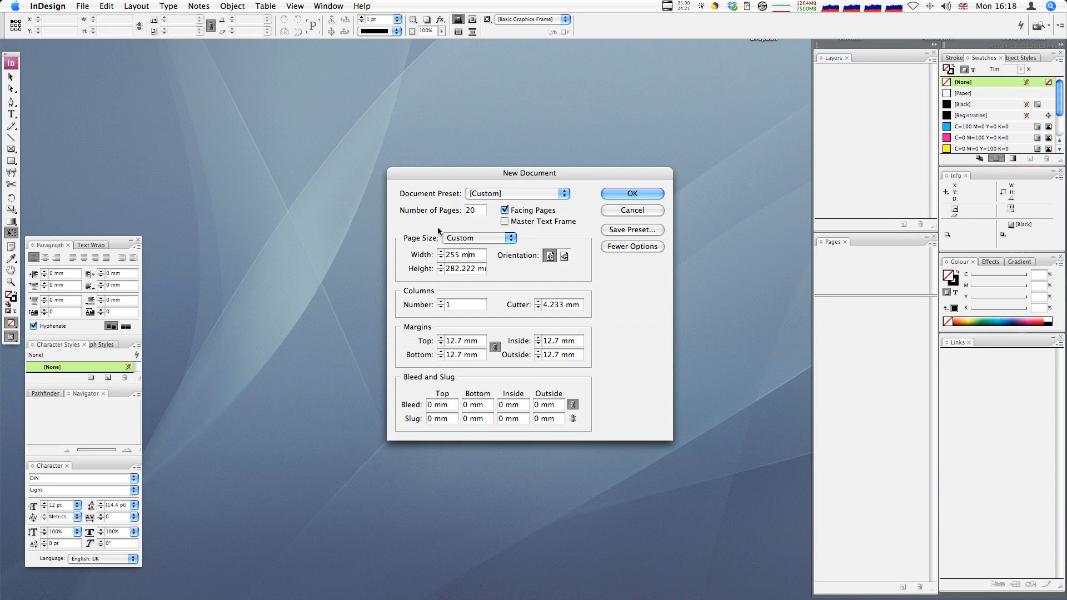
pyautogui.moveTo(478, 267); pyautogui.dragTo(423, 266)
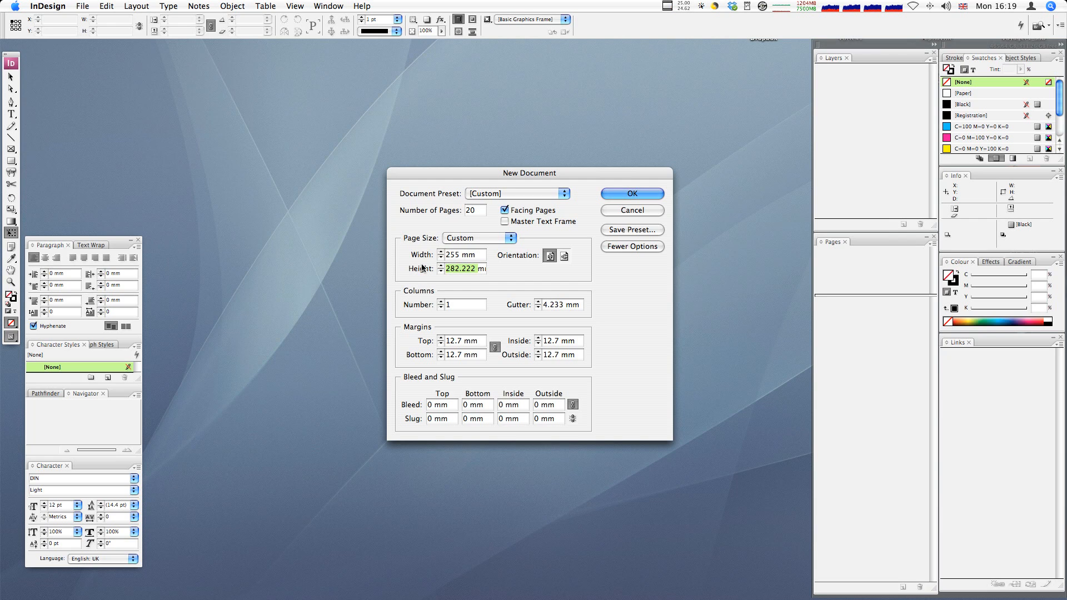
pyautogui.write('230')
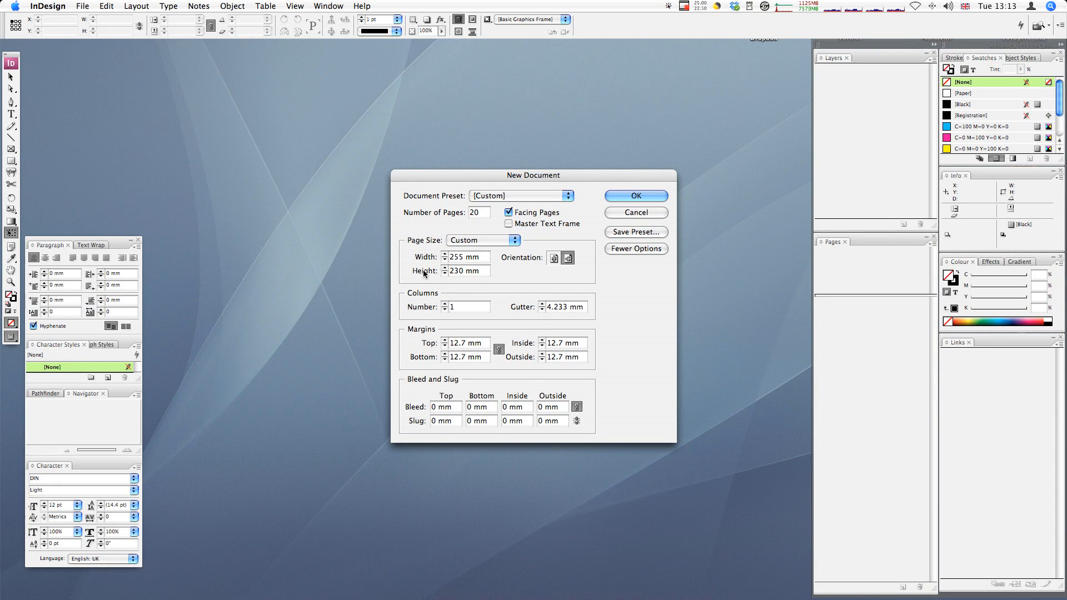
pyautogui.click(561, 257)
# - Set the number of columns to 4
pyautogui.click(444, 304)
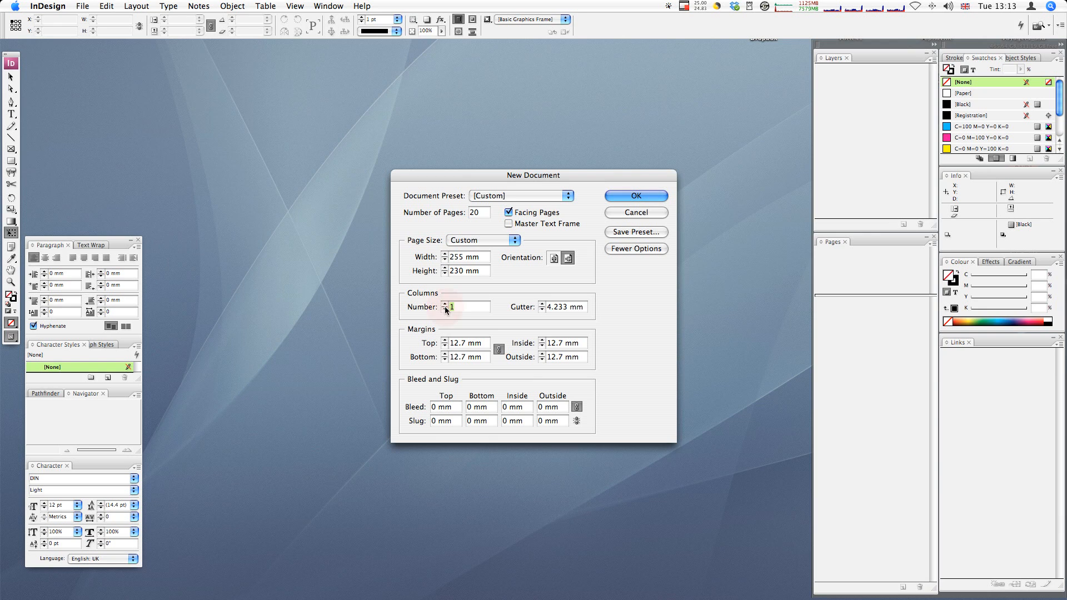
pyautogui.click(445, 305)
pyautogui.click(445, 304)
# - Switch to Preview, examine the column layout of the book spread in photo.JPG, and return to InDesign
pyautogui.moveTo(900, 597)
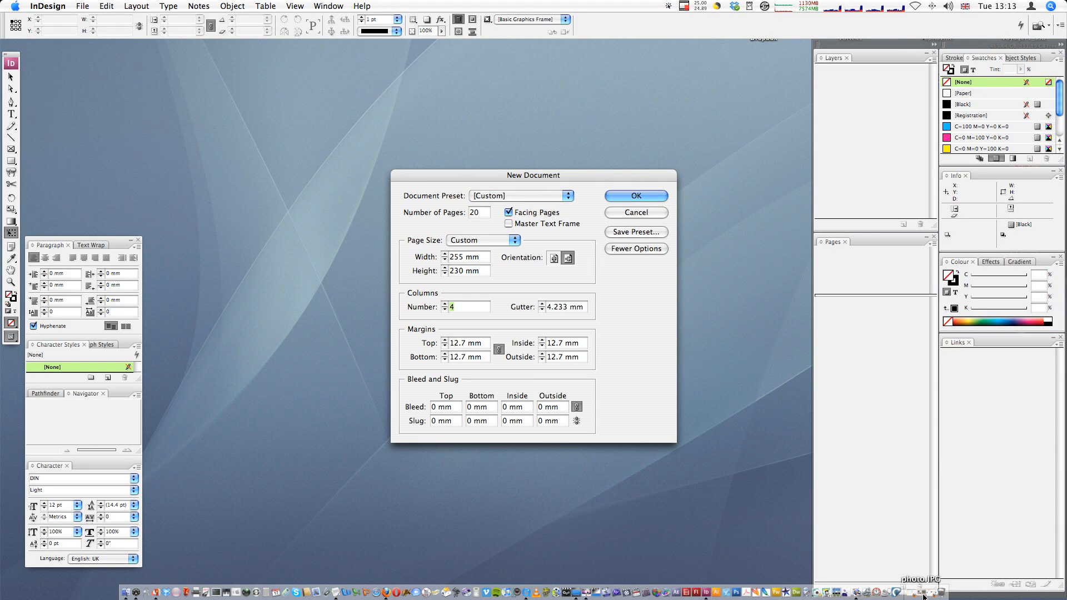
pyautogui.click(924, 596)
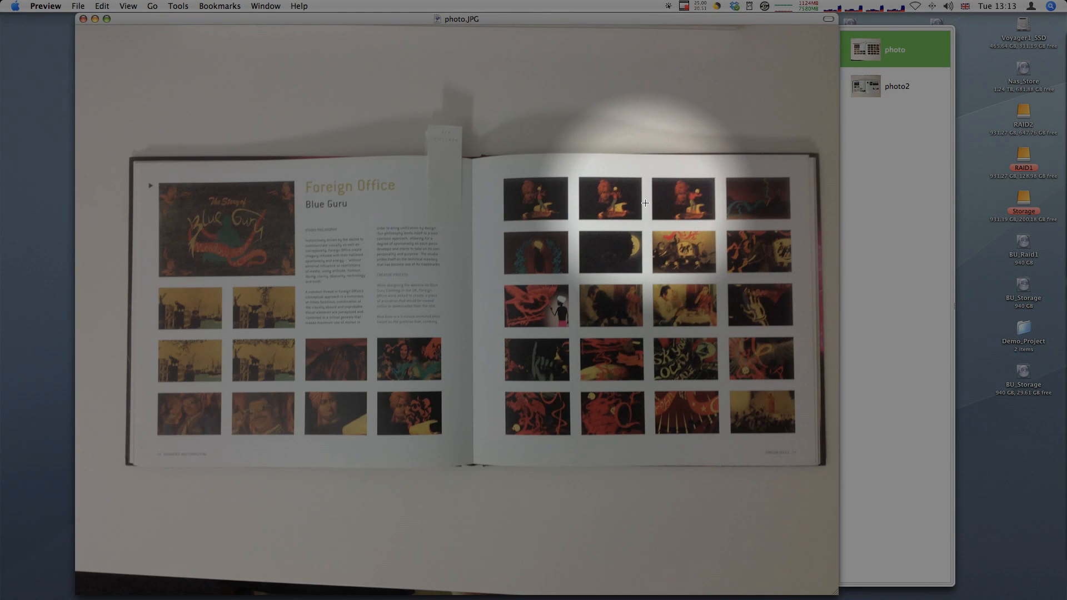
pyautogui.press('super+Tab')
pyautogui.press('Tab')
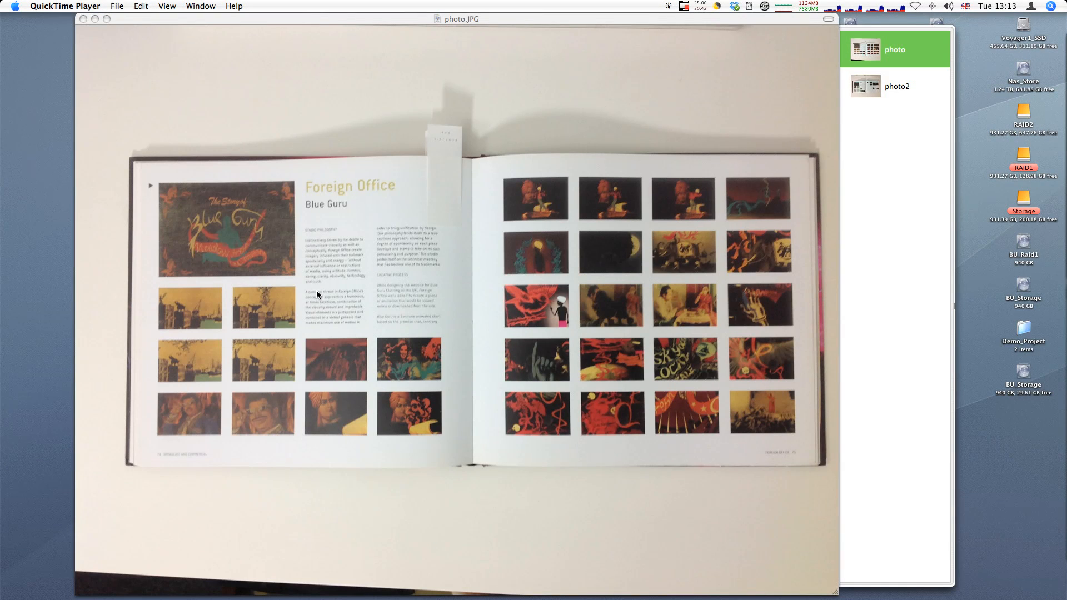
pyautogui.press('super+Tab')
pyautogui.click(369, 291)
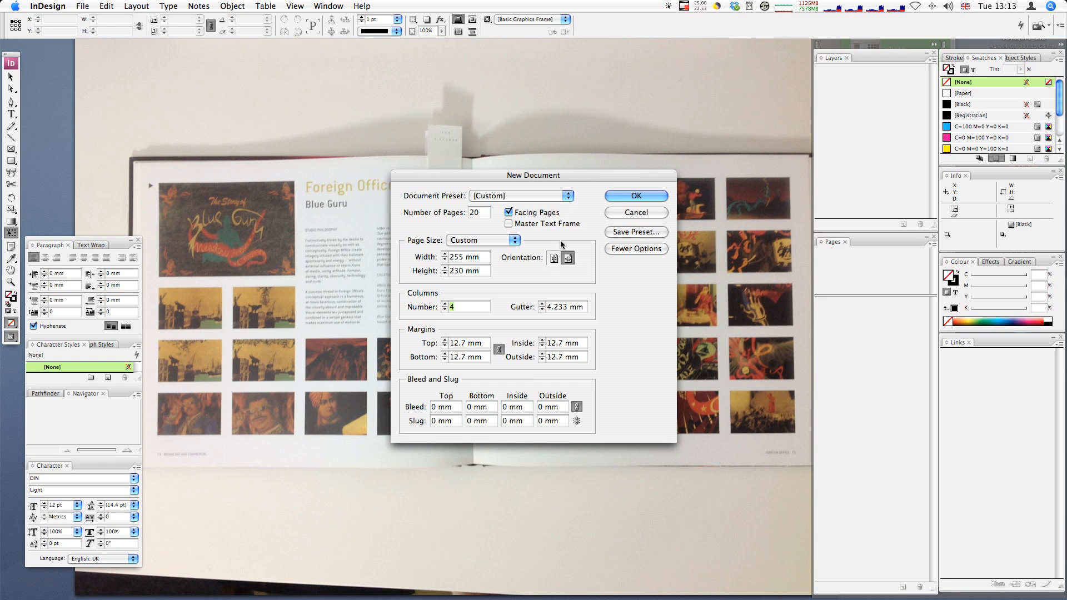
# - Set the column gutter to 8 mm and move the New Document dialog off the reference photo's first page
pyautogui.moveTo(567, 308); pyautogui.dragTo(534, 307)
pyautogui.write('8')
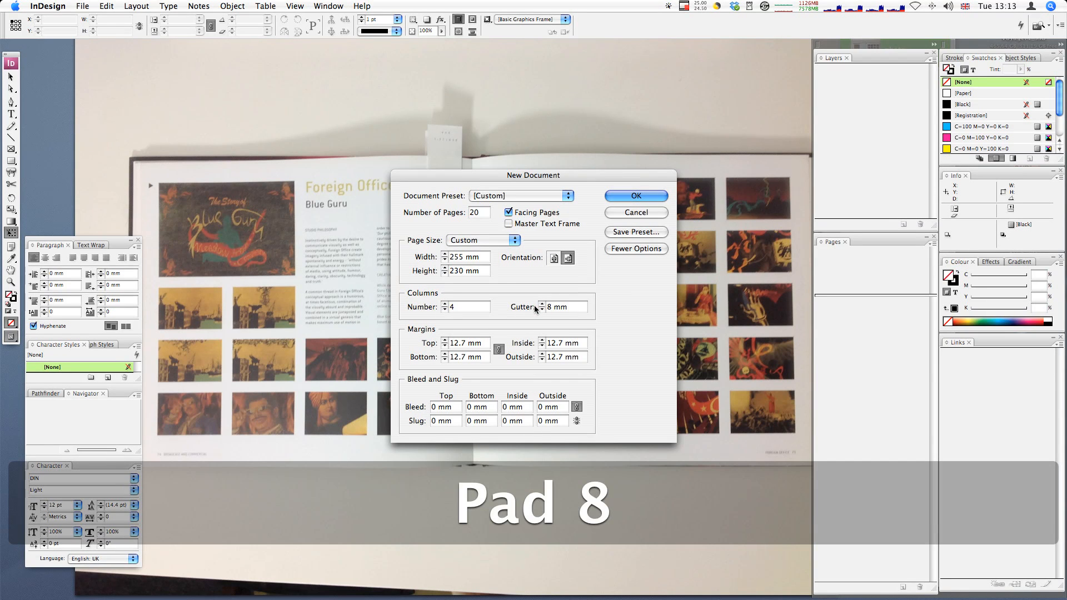
pyautogui.moveTo(517, 175); pyautogui.dragTo(639, 156)
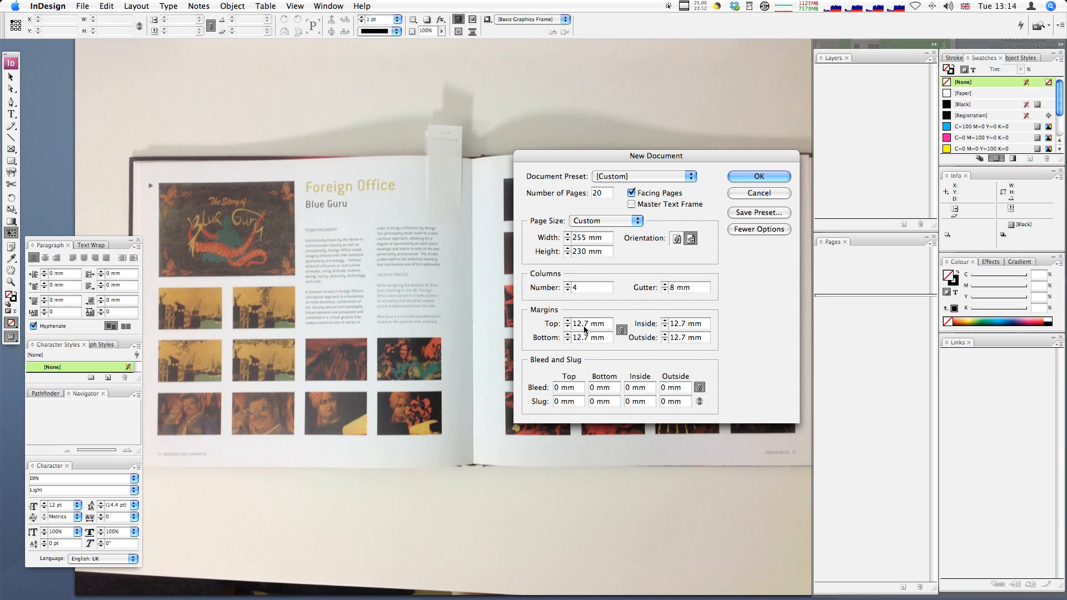
# - Unlink the margin values and set the top margin to 17 mm and the bottom margin to 23 mm
pyautogui.doubleClick(588, 326)
pyautogui.write('17')
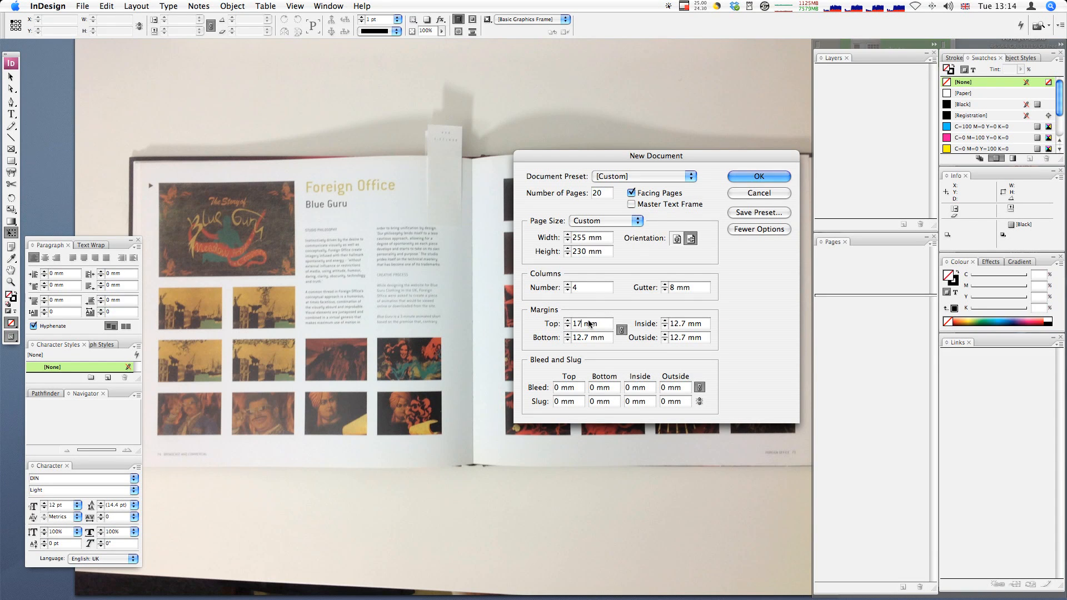
pyautogui.press('Tab')
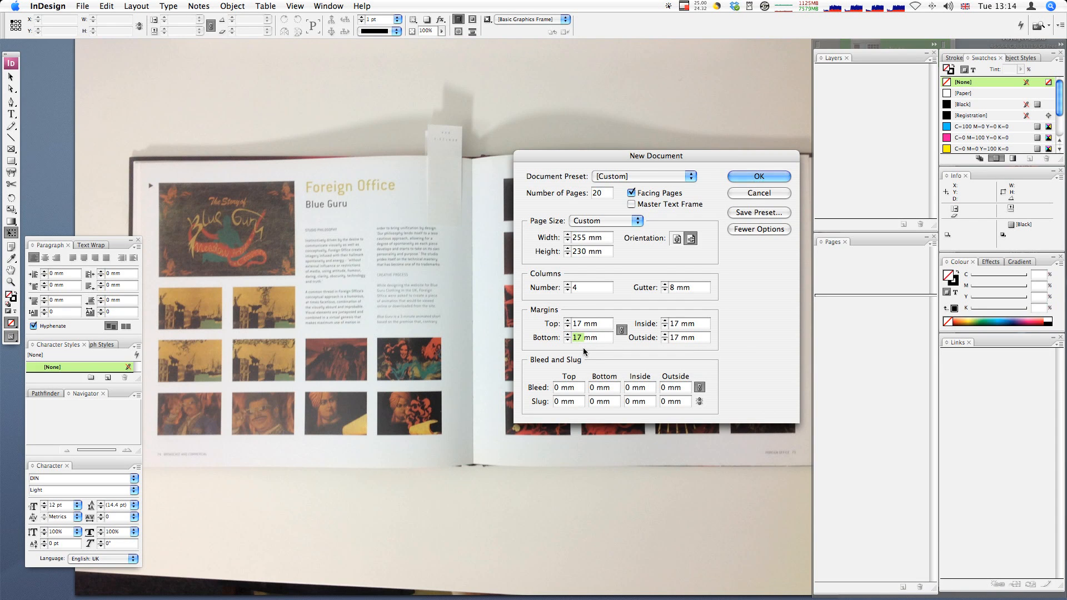
pyautogui.write('23')
pyautogui.press('Tab')
pyautogui.click(624, 331)
pyautogui.click(623, 332)
pyautogui.hotkey('shift', 'Tab')
pyautogui.write('17')
# - Set the inside margin to 25 mm and the outside margin to 15 mm
pyautogui.doubleClick(672, 323)
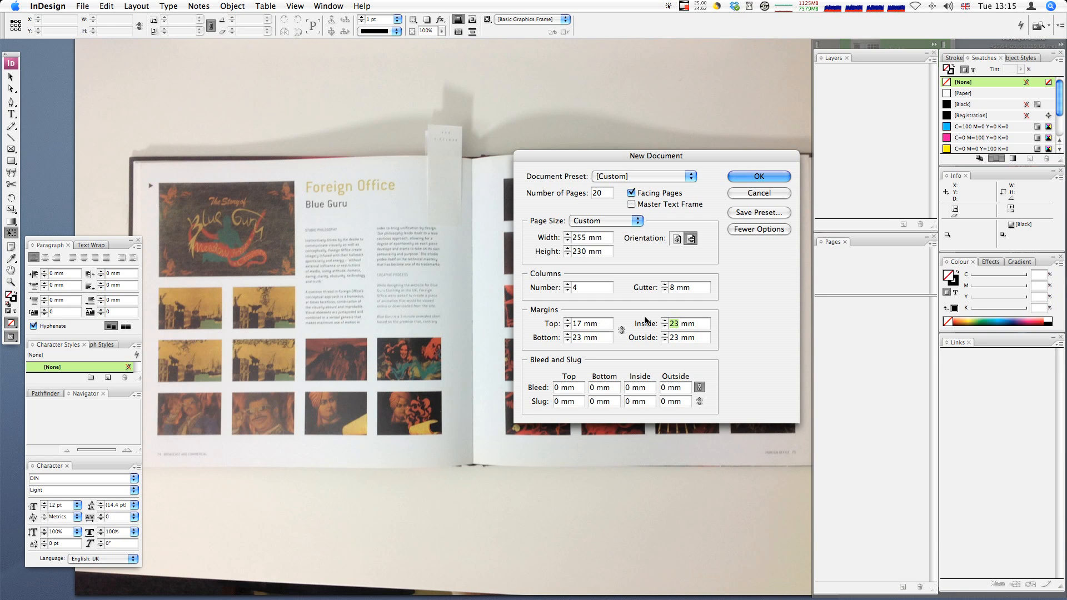
pyautogui.write('25')
pyautogui.moveTo(679, 337); pyautogui.dragTo(657, 333)
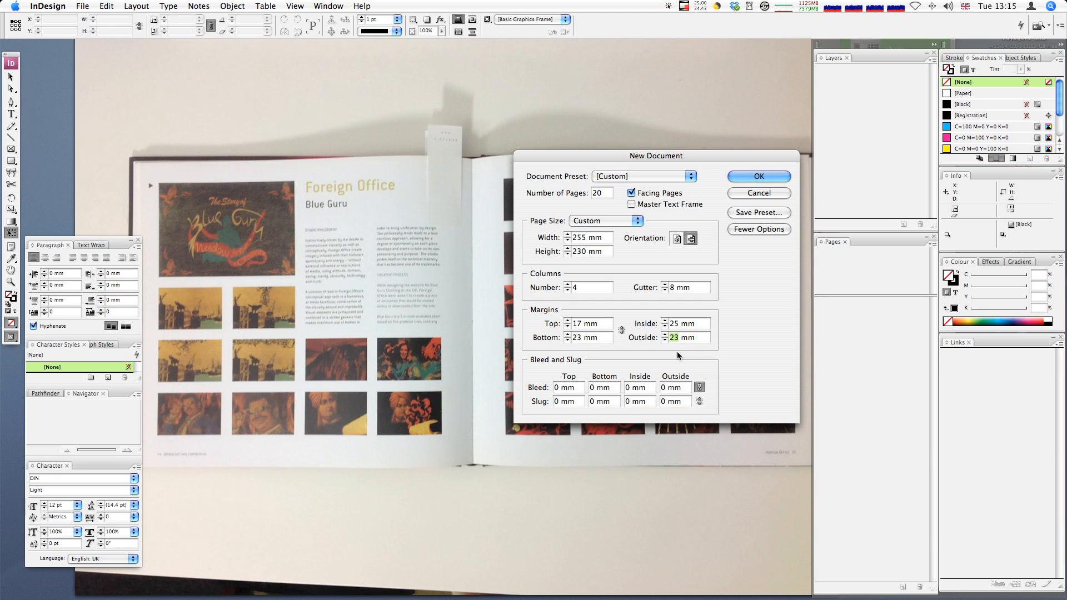
pyautogui.write('15')
# - Toggle the display of the bleed and slug options, leaving them shown
pyautogui.click(773, 231)
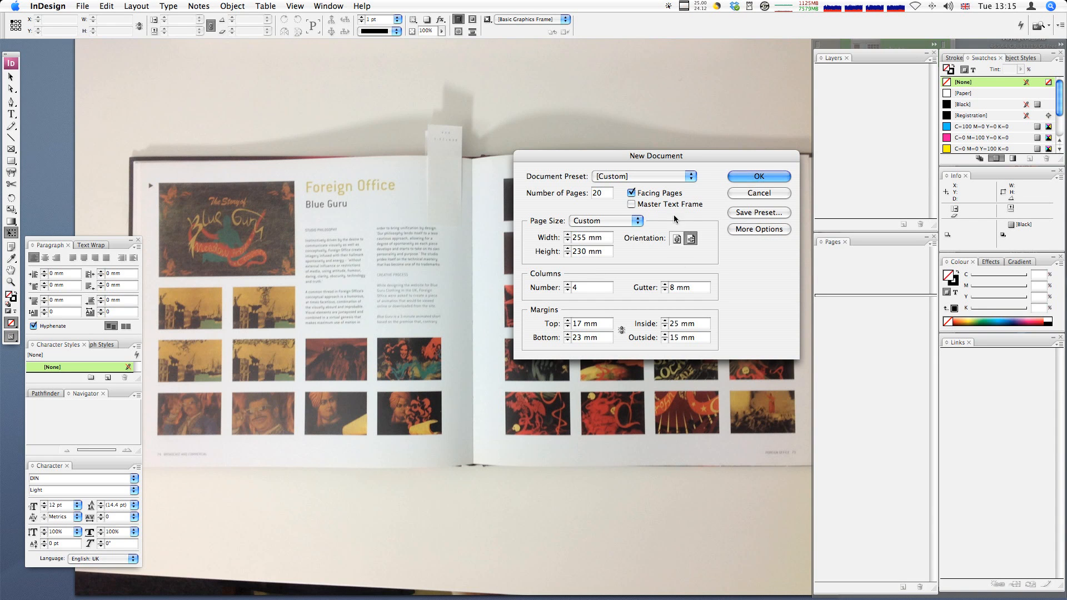
pyautogui.click(744, 227)
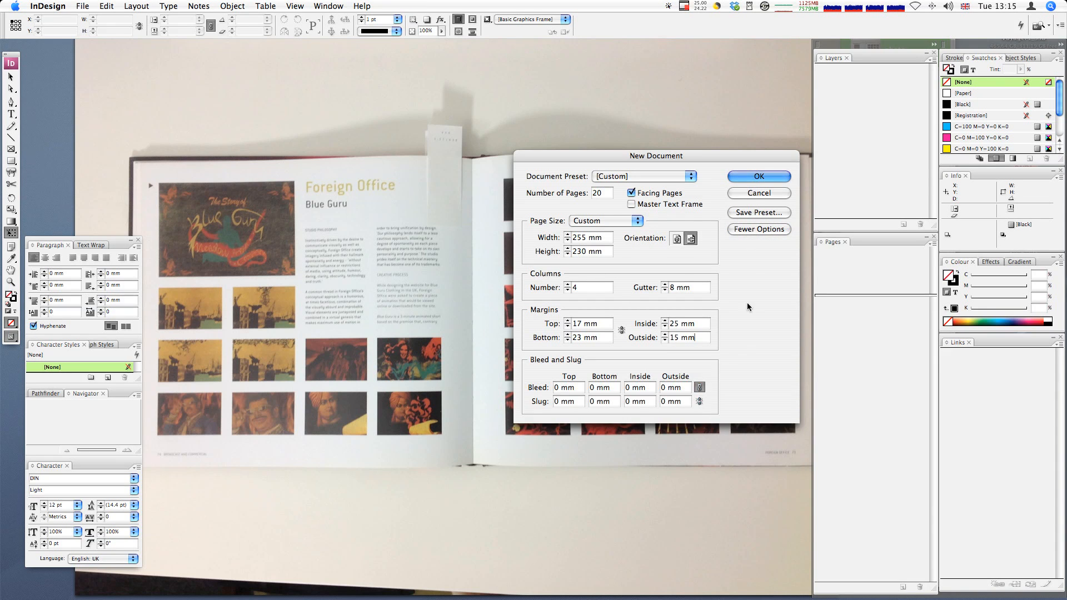
pyautogui.click(754, 231)
pyautogui.click(755, 231)
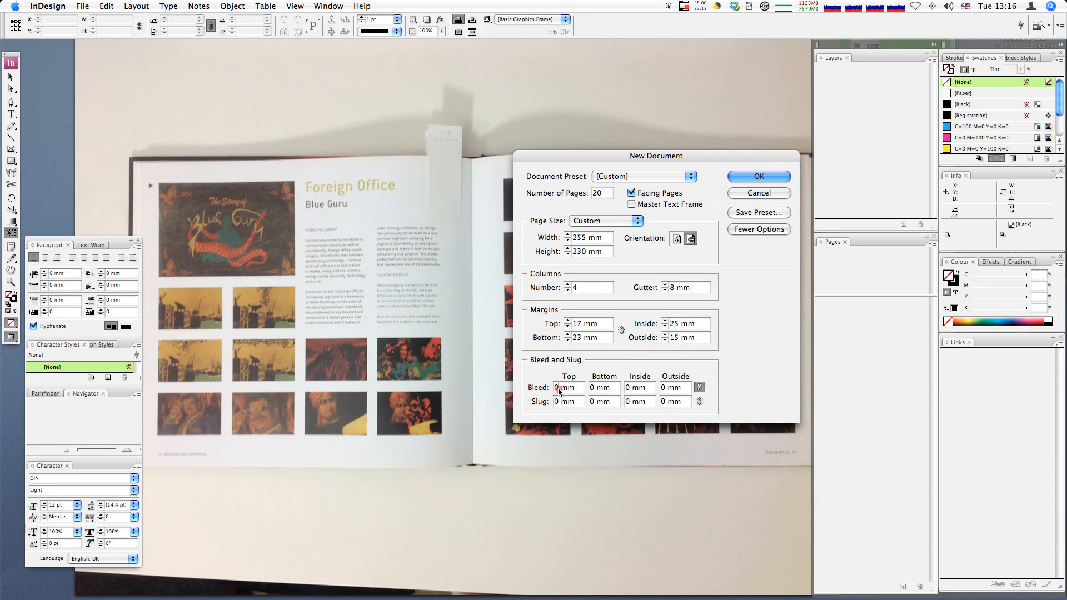
# - Set a linked bleed of 3 mm on all sides and create the document
pyautogui.moveTo(559, 388); pyautogui.dragTo(542, 387)
pyautogui.write('3')
pyautogui.click(594, 388)
pyautogui.click(765, 176)
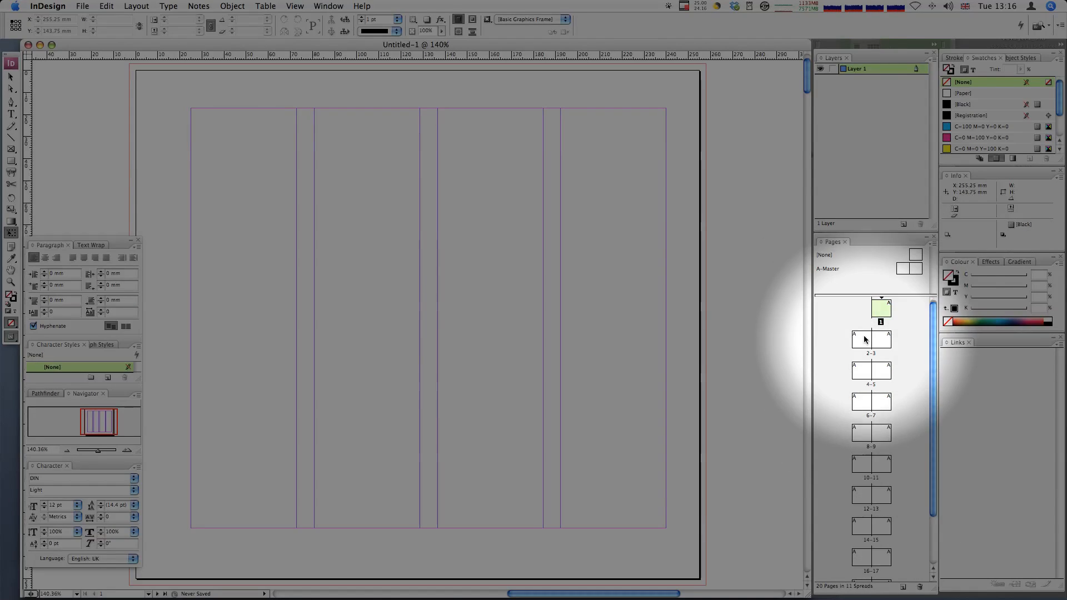
# - Examine the new document's page list and its column, margin and bleed guides across the facing-page spreads
pyautogui.scroll(-2, 879, 525)
pyautogui.scroll(2, 879, 523)
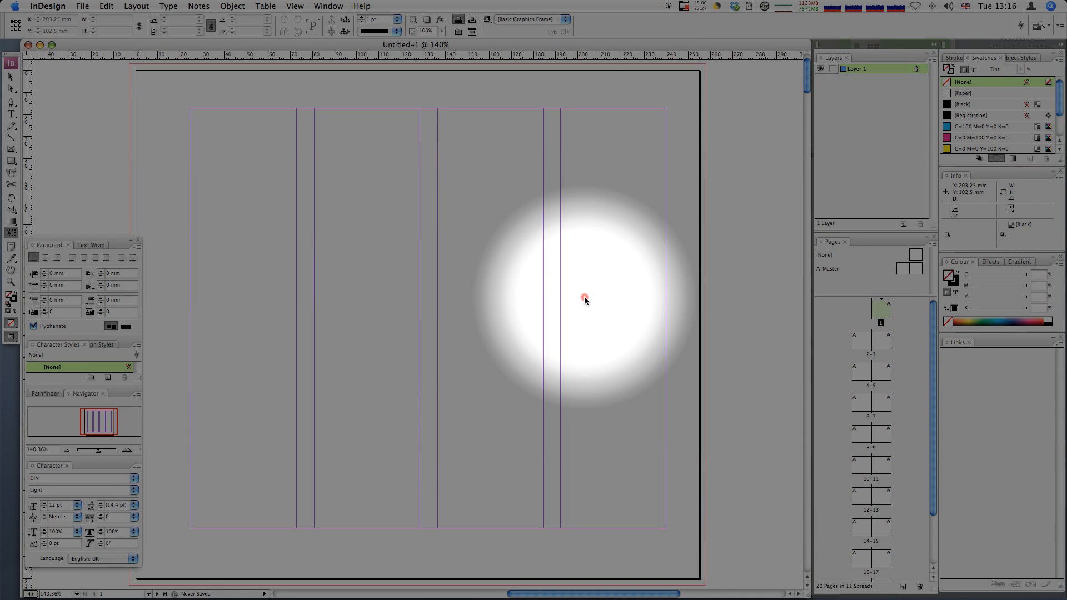
pyautogui.press('super+minus')
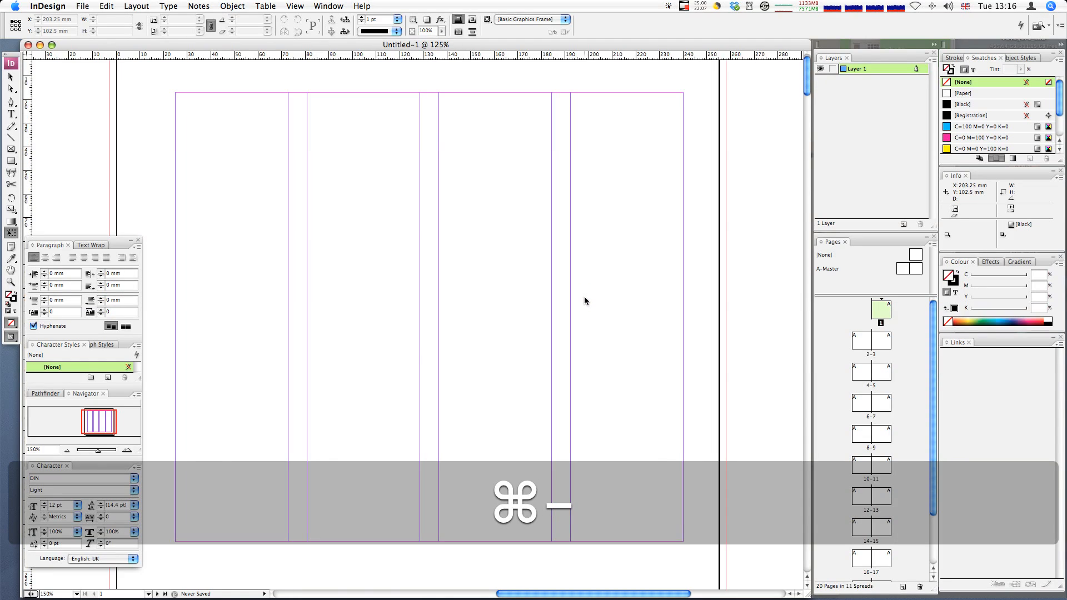
pyautogui.press('super+minus')
pyautogui.press('super+minus')
pyautogui.press('super+minus')
pyautogui.press('super+minus')
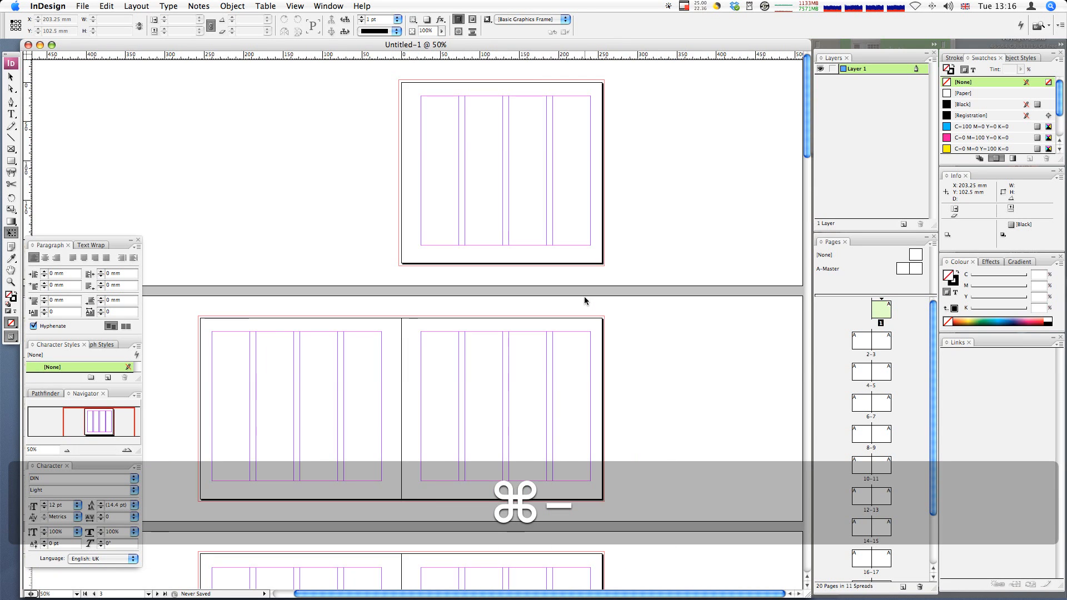
pyautogui.press('super+minus')
pyautogui.press('super+minus')
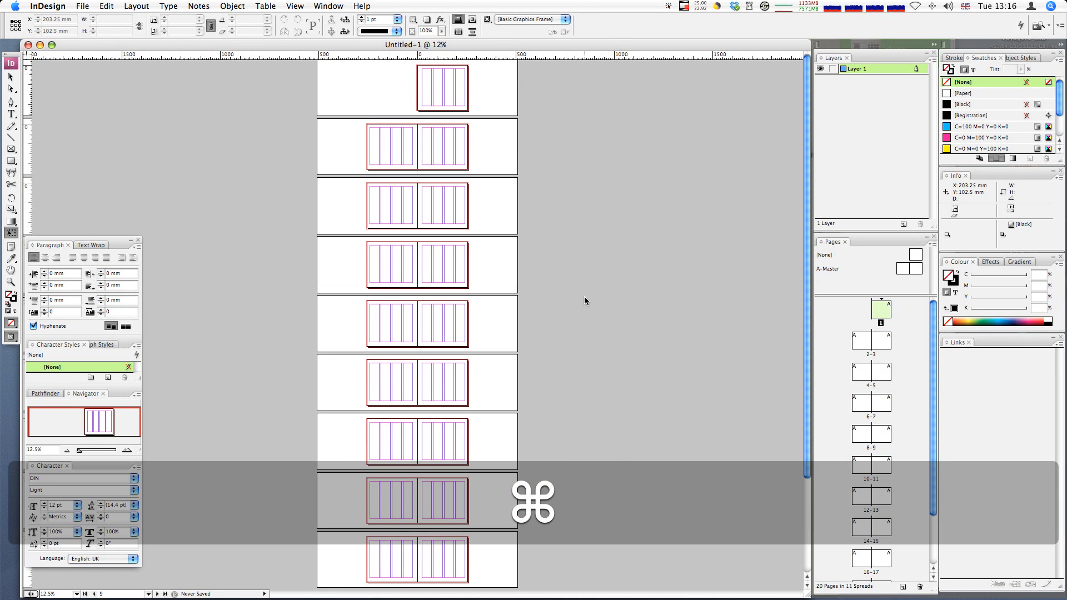
pyautogui.press('super+equal')
pyautogui.press('super+equal')
pyautogui.press('super+equal')
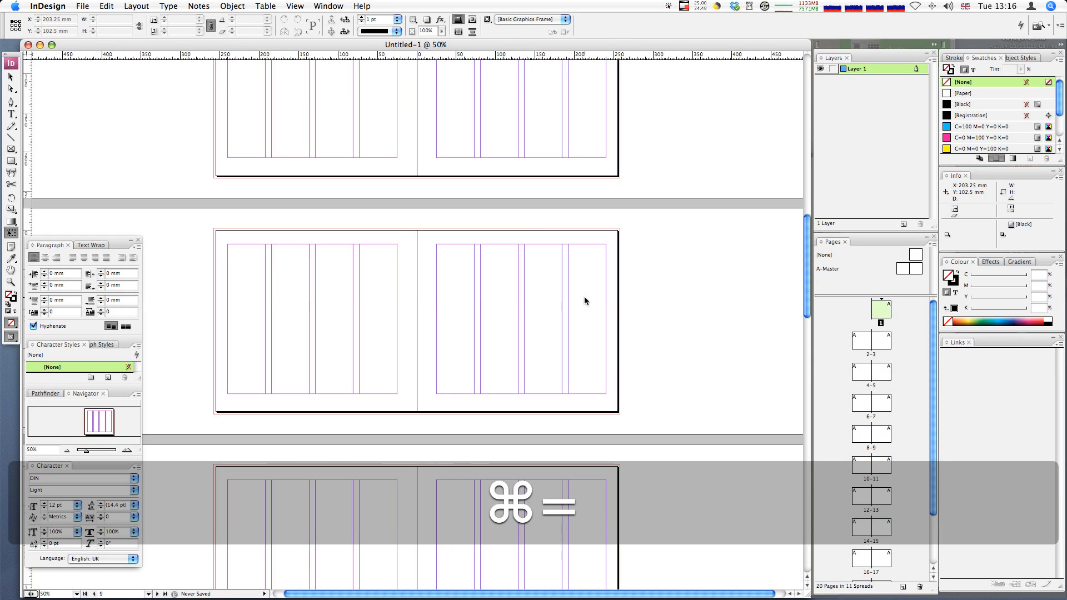
# - Examine the guides back to page 1 at 100% and compare them with the photographed reference spread in Preview
pyautogui.press('super+equal')
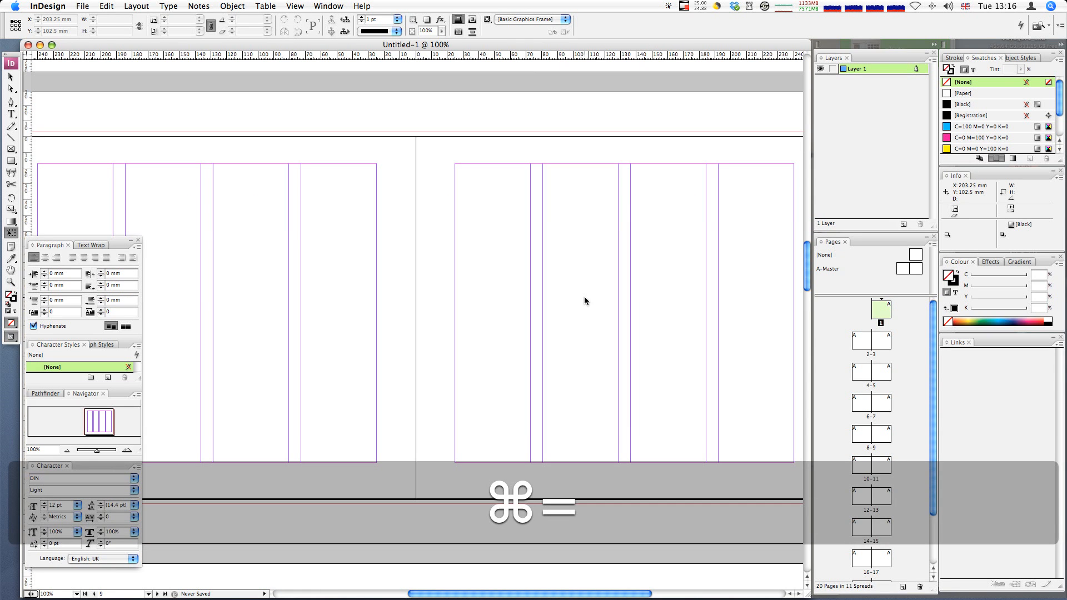
pyautogui.scroll(20, 584, 300)
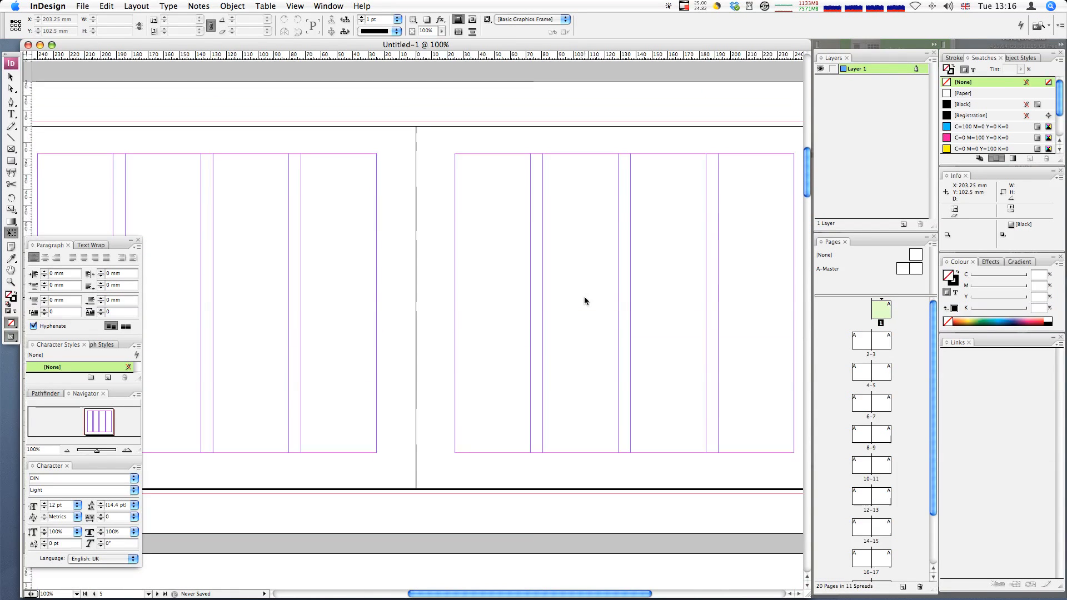
pyautogui.scroll(6, 583, 301)
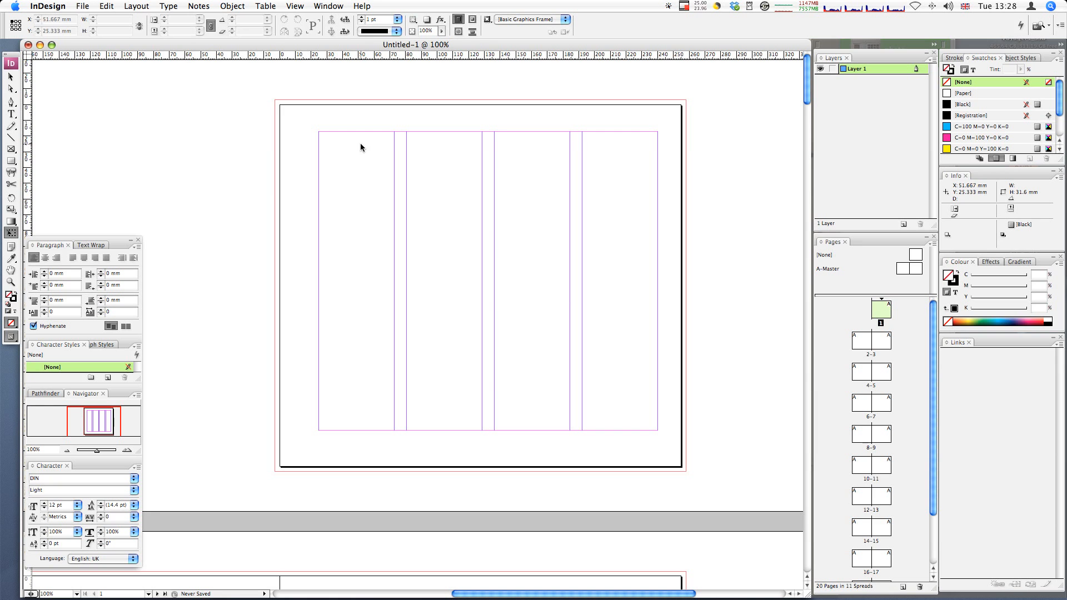
pyautogui.press('super+Tab')
pyautogui.press('super+Tab')
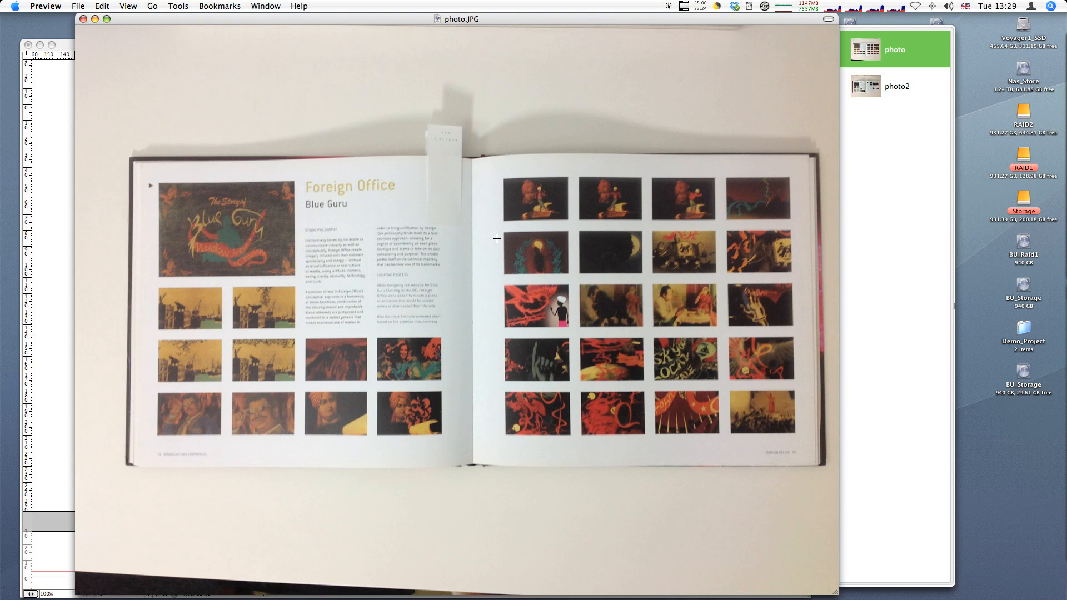
pyautogui.press('super+Tab')
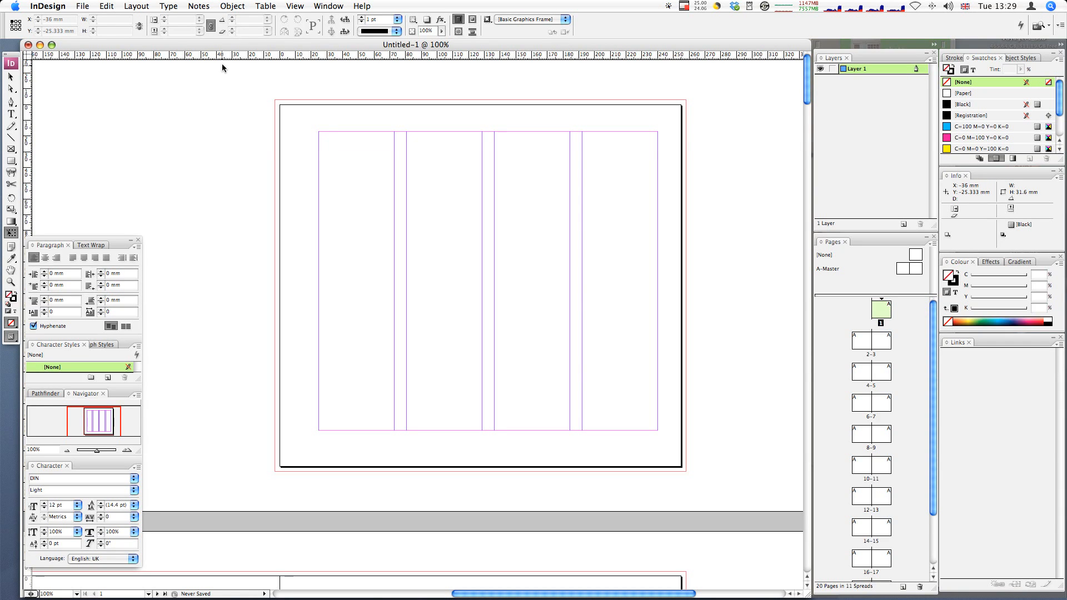
pyautogui.moveTo(227, 55)
pyautogui.mouseDown()
pyautogui.moveTo(226, 85)
pyautogui.moveTo(242, 49)
pyautogui.mouseUp()
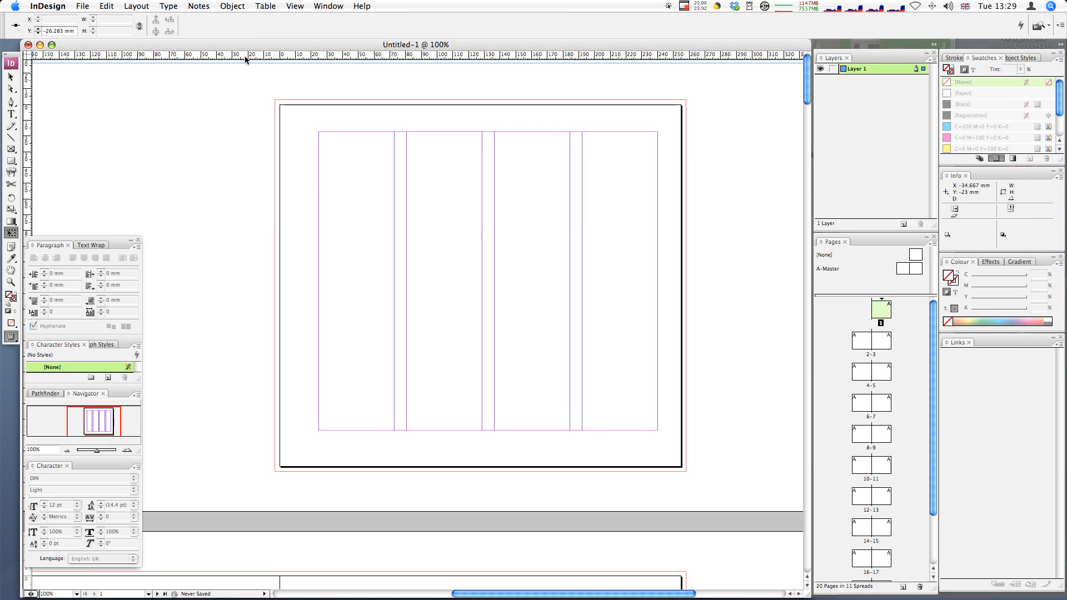
pyautogui.press('super+z')
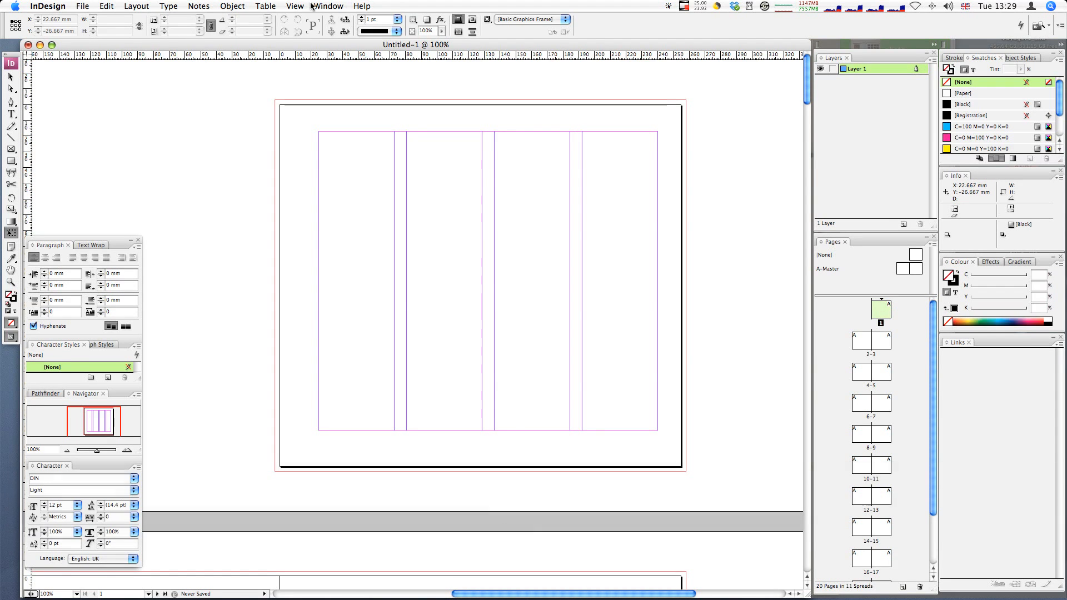
pyautogui.click(295, 6)
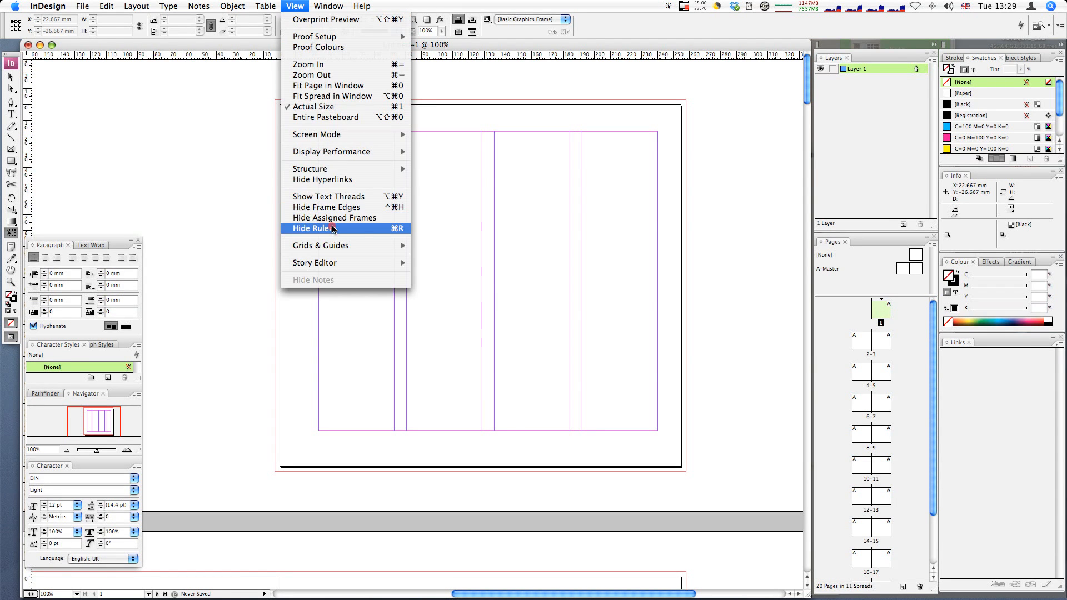
pyautogui.click(368, 229)
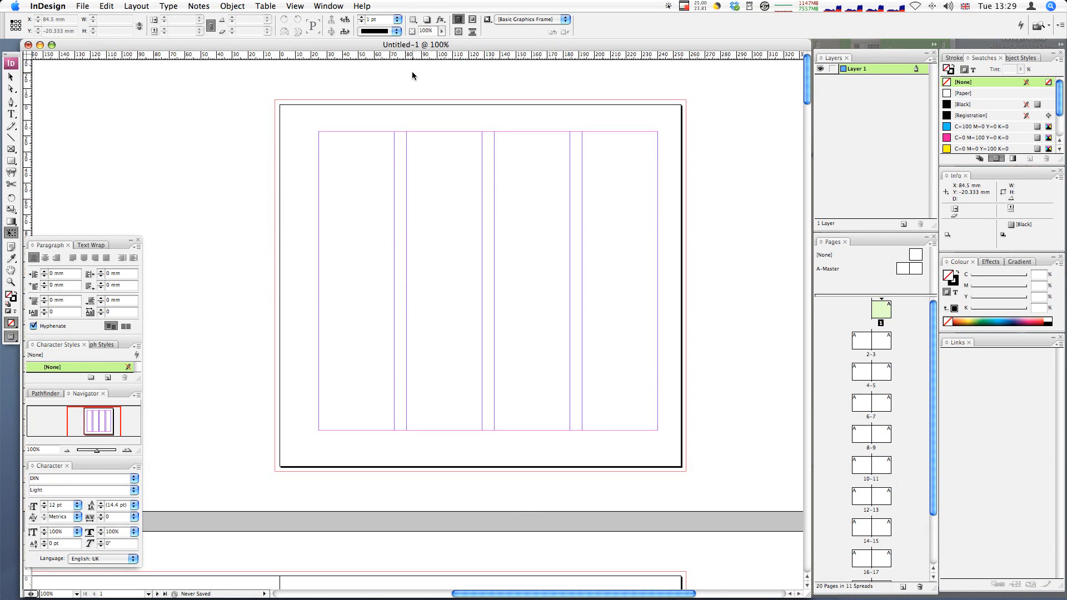
pyautogui.press('super+r')
pyautogui.click(59, 6)
pyautogui.moveTo(72, 44)
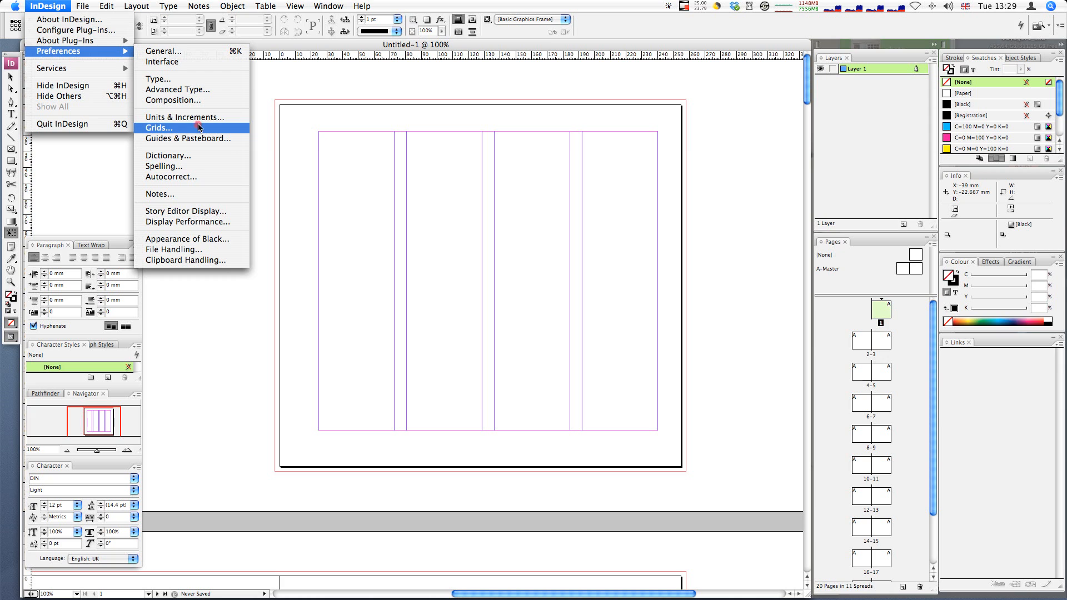
pyautogui.click(315, 57)
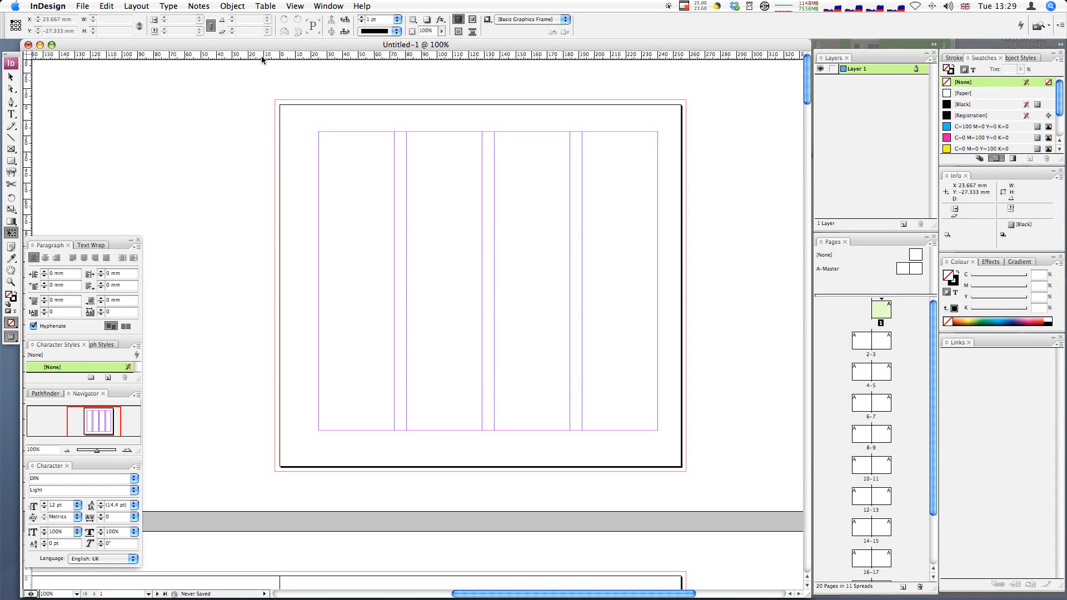
# - Add a horizontal ruler guide across page 1 and set its Y position to 17 mm
pyautogui.moveTo(261, 57); pyautogui.dragTo(231, 148)
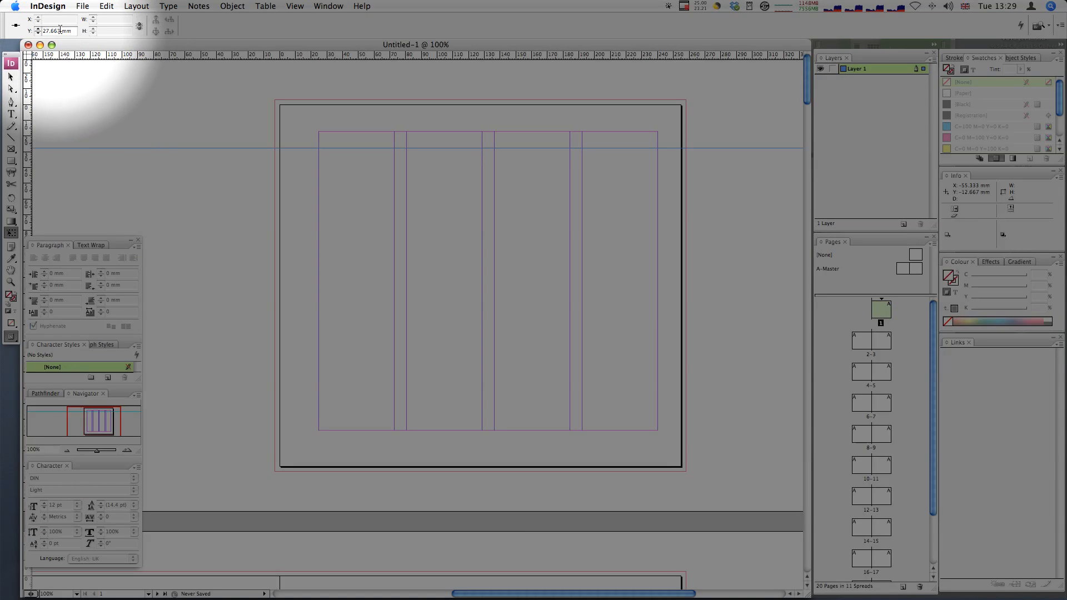
pyautogui.doubleClick(60, 31)
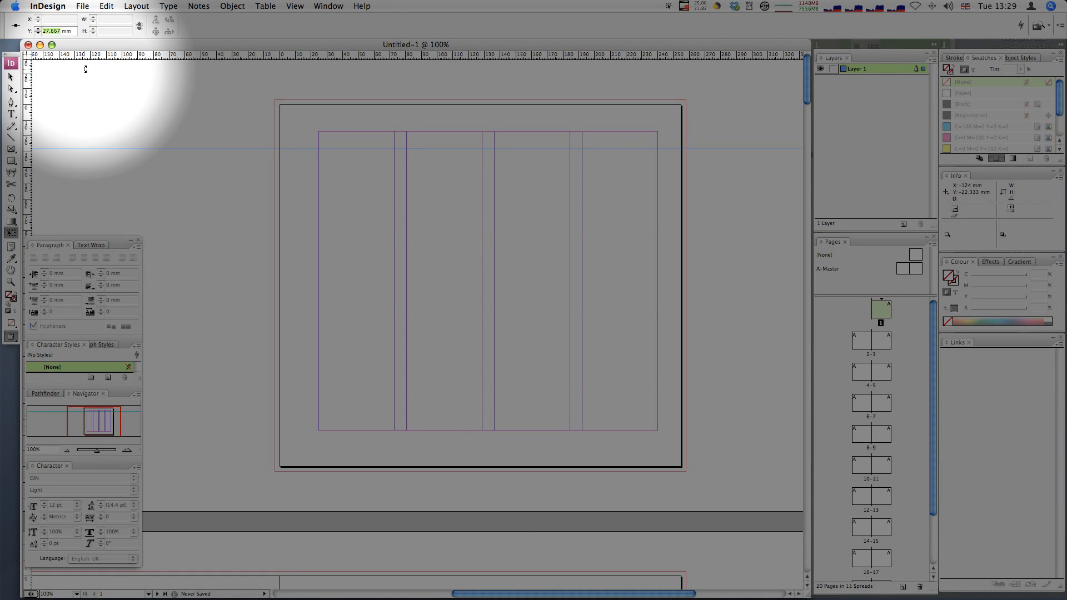
pyautogui.write('17')
pyautogui.press('Return')
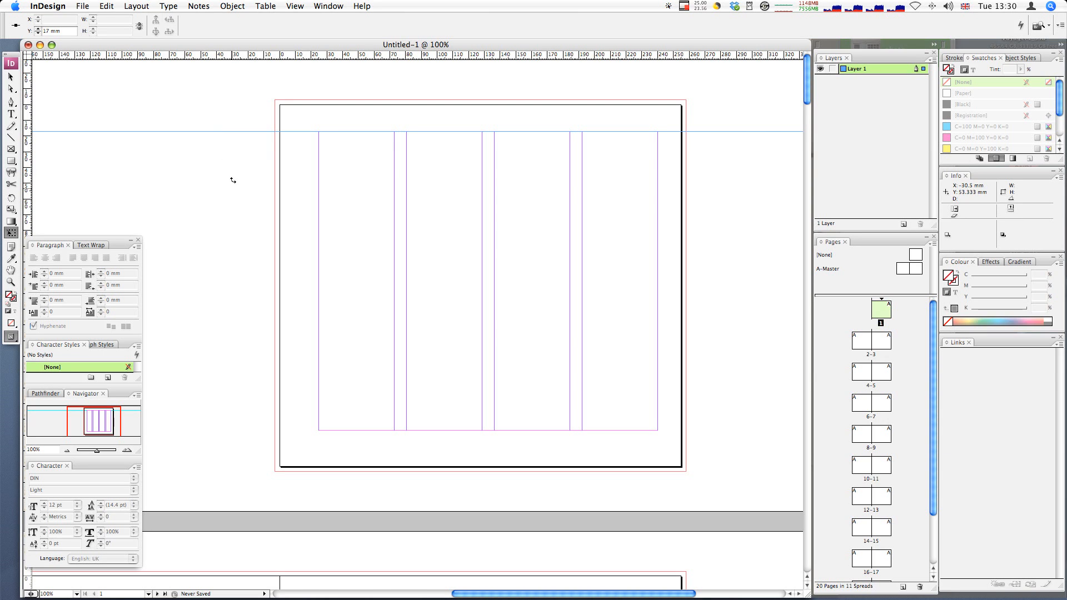
# - Add a second horizontal ruler guide on page 1 and set its Y position to 48.6 mm
pyautogui.moveTo(207, 60); pyautogui.dragTo(205, 85)
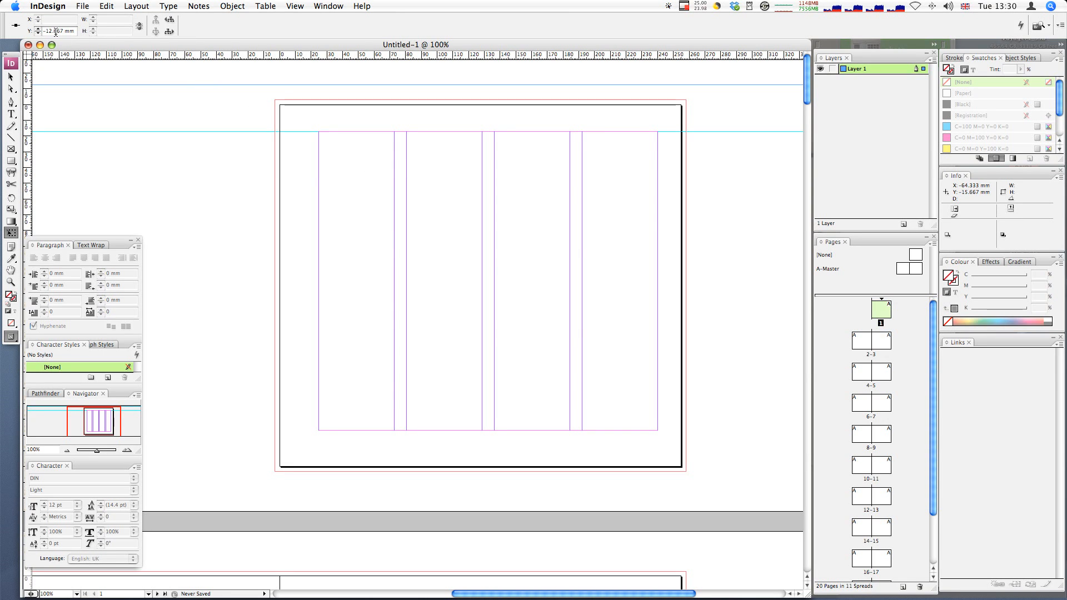
pyautogui.moveTo(60, 32); pyautogui.dragTo(42, 31)
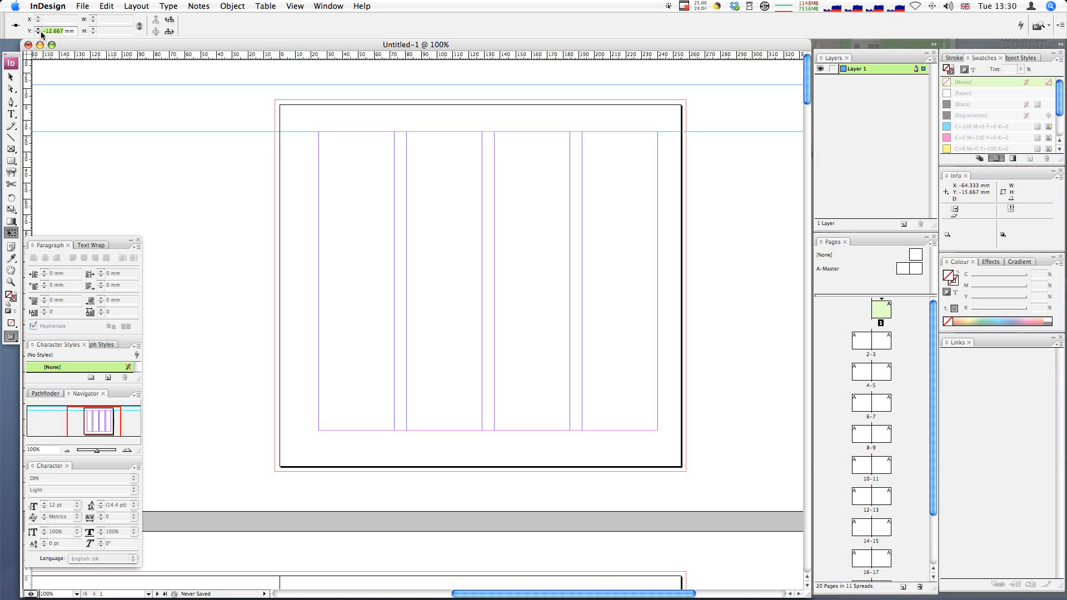
pyautogui.write('48.8')
pyautogui.press('BackSpace')
pyautogui.write('6')
pyautogui.press('Return')
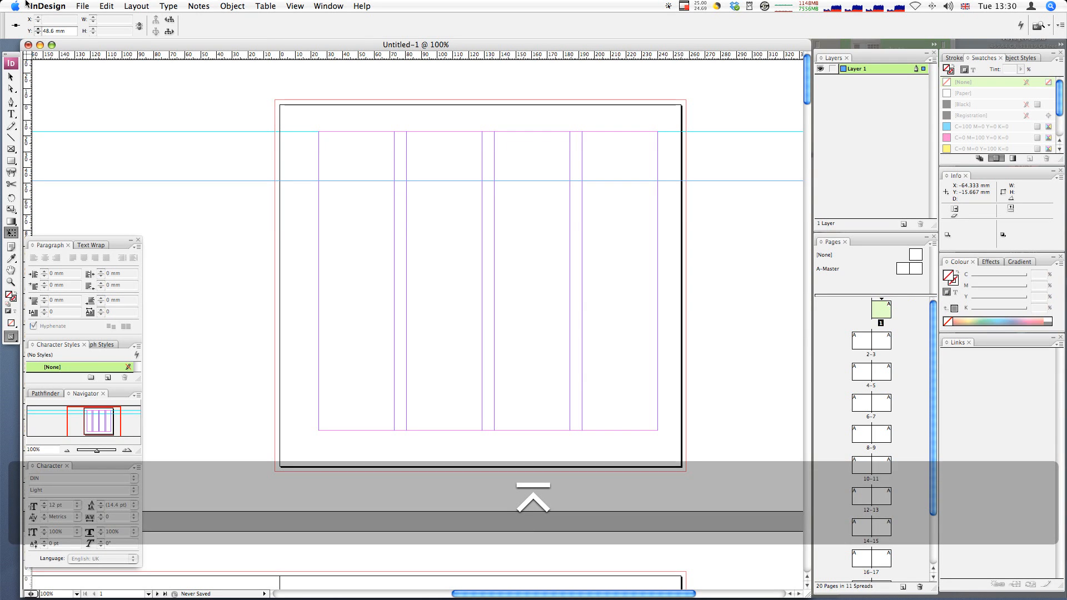
# - Add a third horizontal ruler guide on page 1 and set its Y position to 56.6 mm
pyautogui.moveTo(97, 55); pyautogui.dragTo(101, 88)
pyautogui.moveTo(63, 32); pyautogui.dragTo(10, 30)
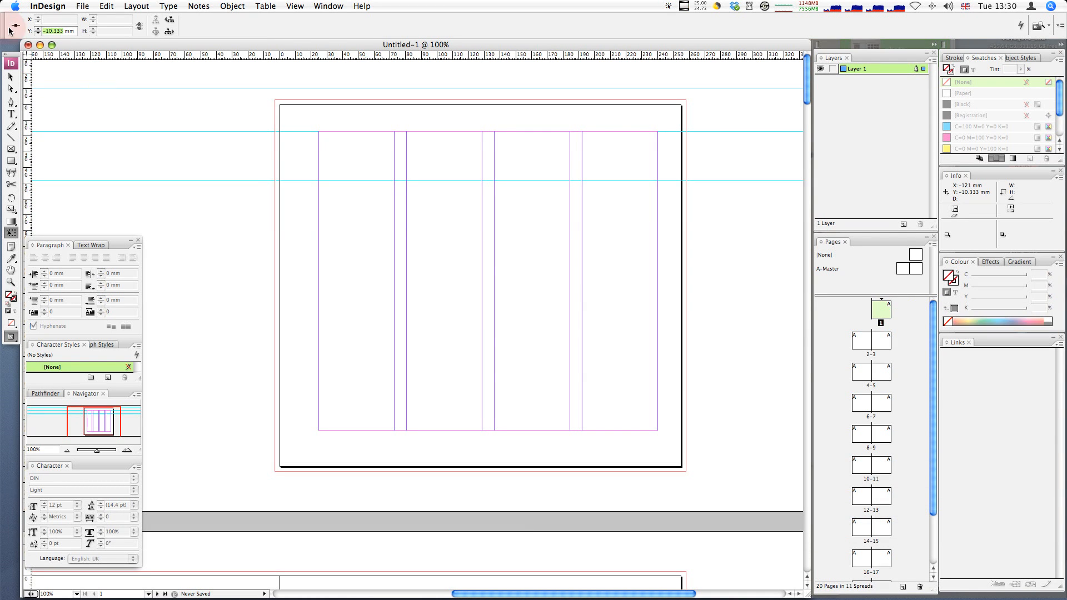
pyautogui.write('56.6')
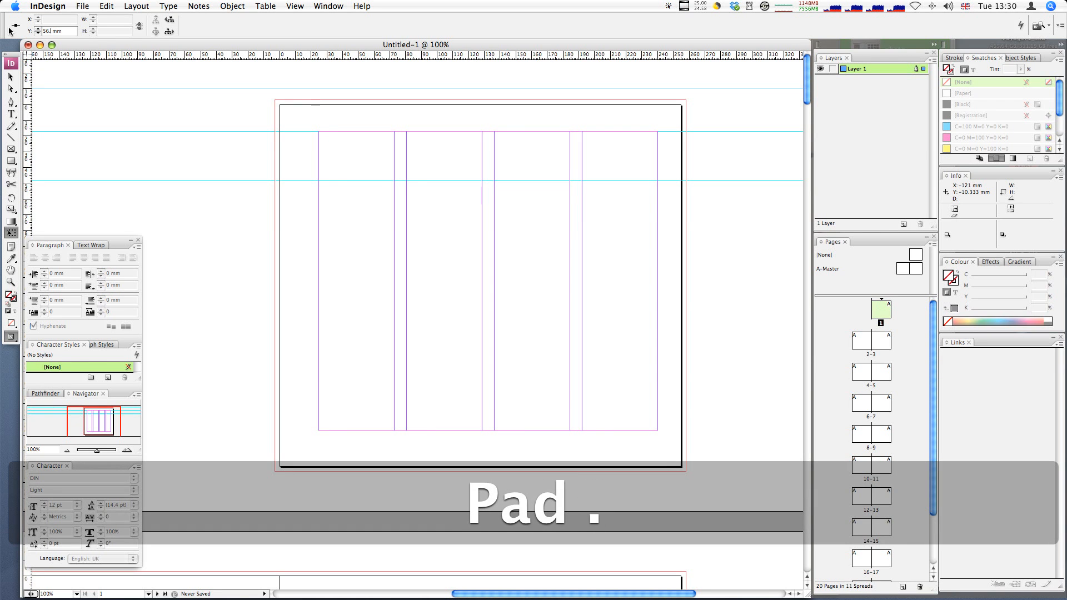
pyautogui.press('Return')
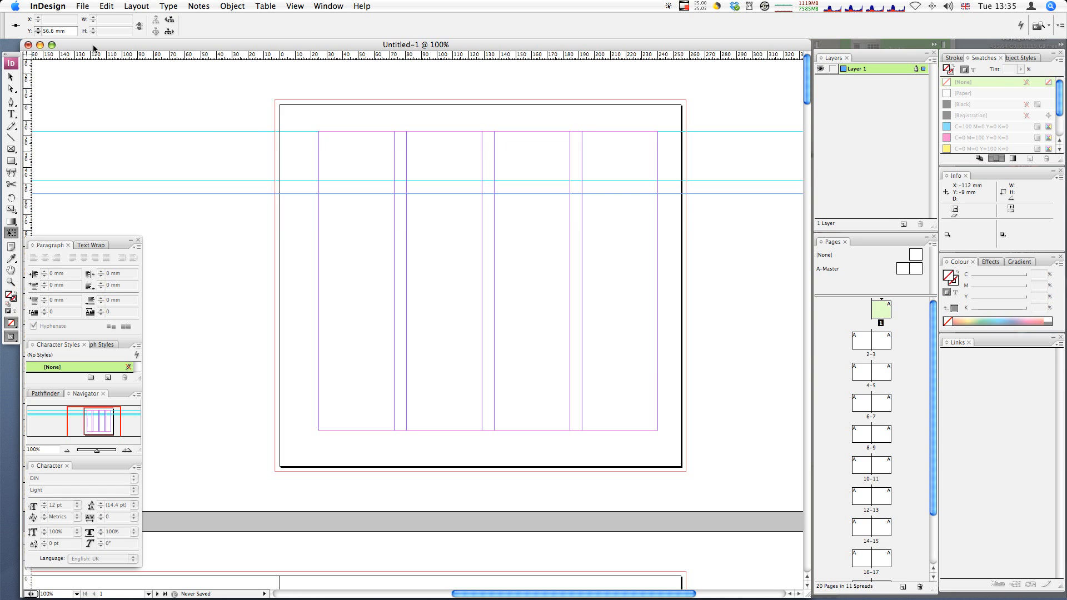
# - Save the document as Demo_Book_v1.indd in the Project_files folder inside Demo_Project on the Desktop
pyautogui.click(83, 6)
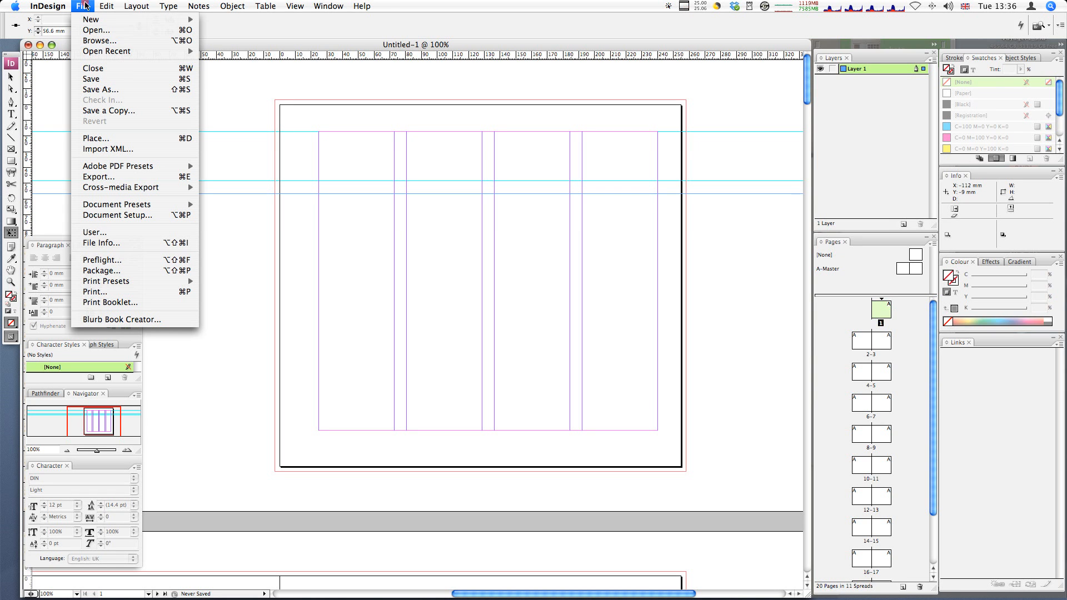
pyautogui.click(97, 79)
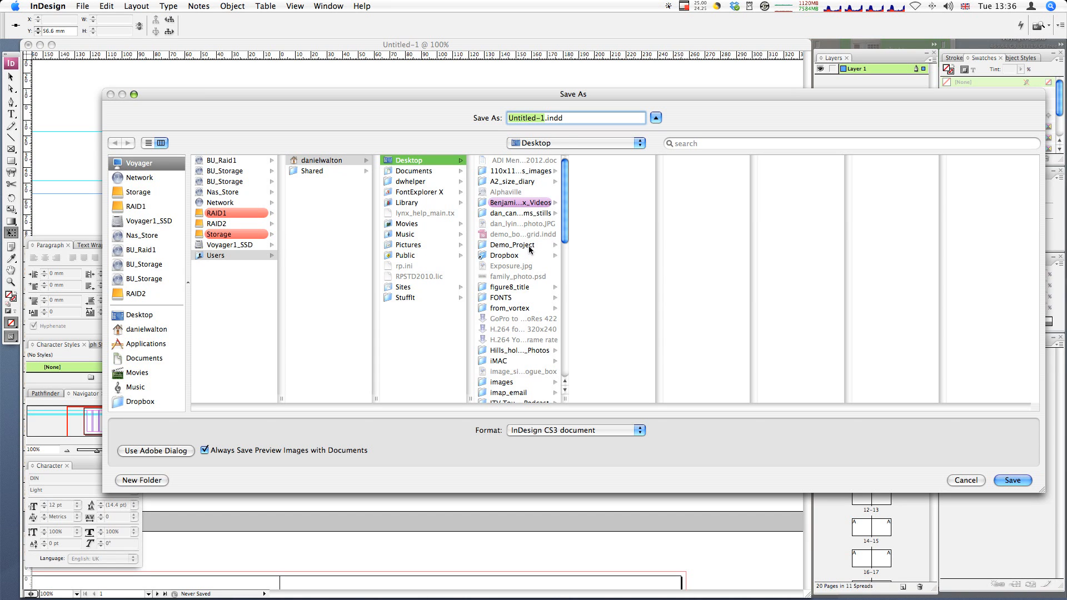
pyautogui.click(519, 245)
pyautogui.click(610, 172)
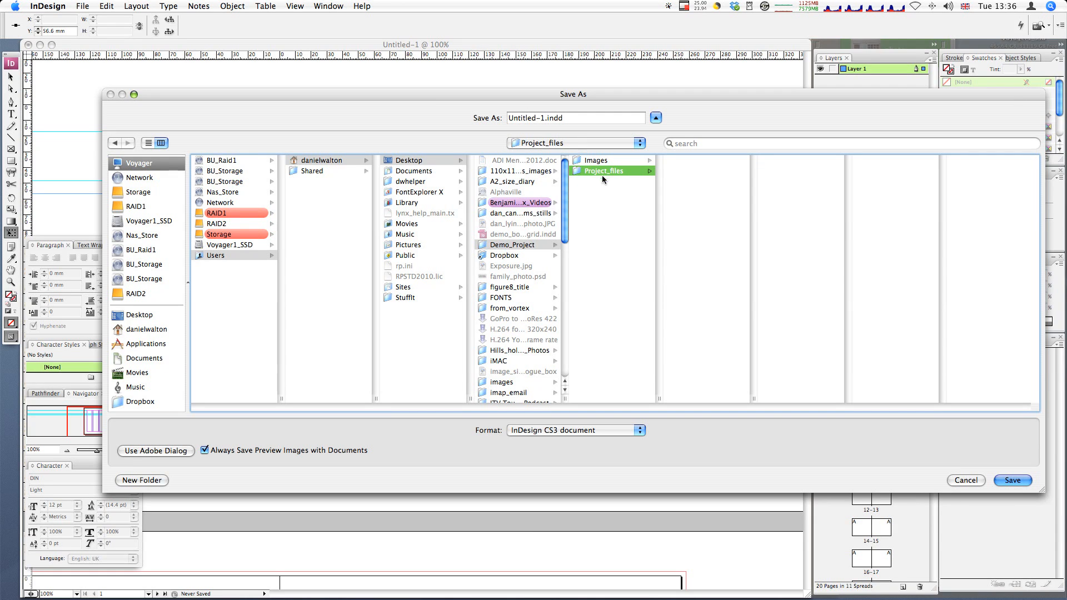
pyautogui.click(544, 119)
pyautogui.write('demo_')
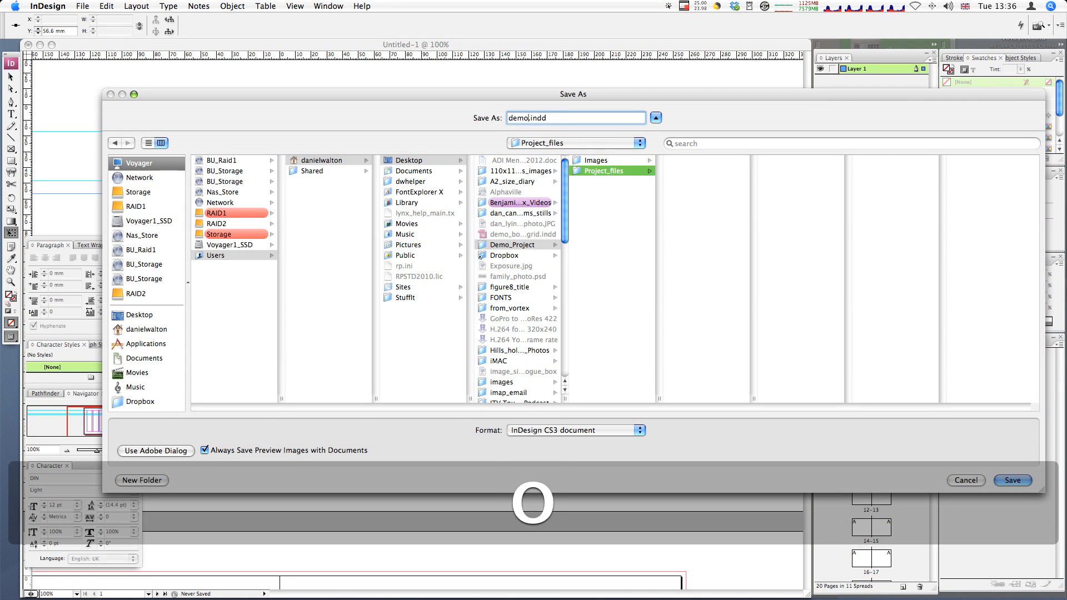
pyautogui.write('Book_v1')
pyautogui.click(512, 117)
pyautogui.write('D')
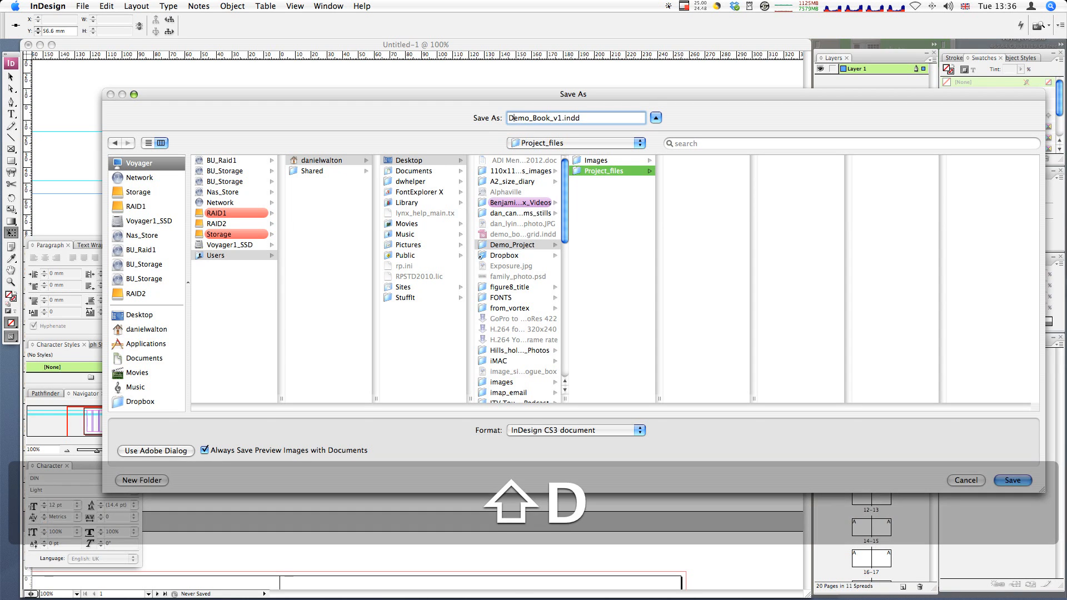
pyautogui.click(1006, 480)
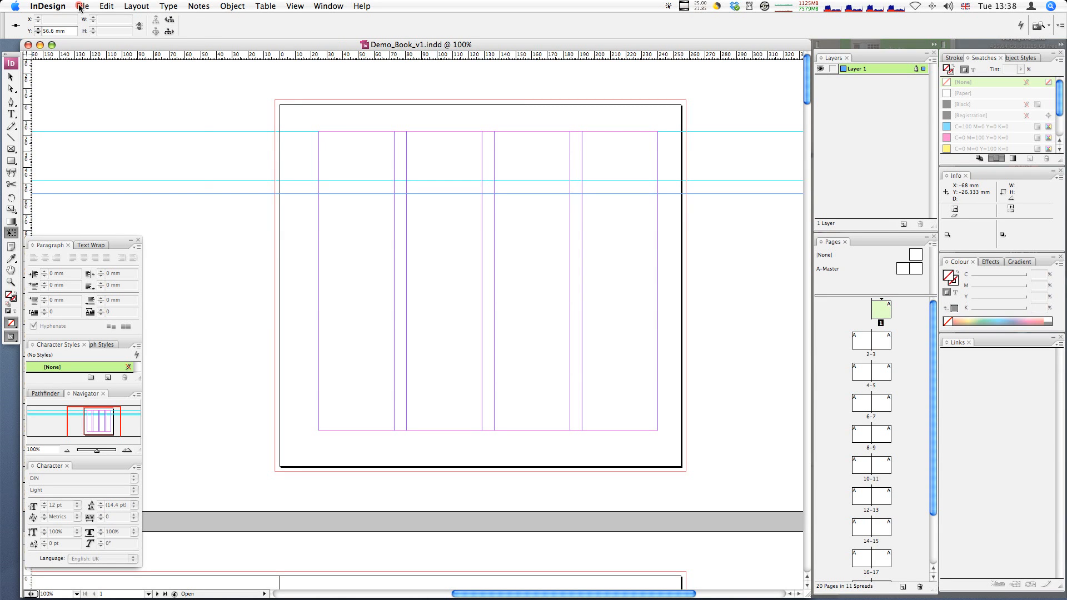
# - Open the prepared grid document demo_book_v1_w/grid.indd from the Desktop
pyautogui.click(81, 6)
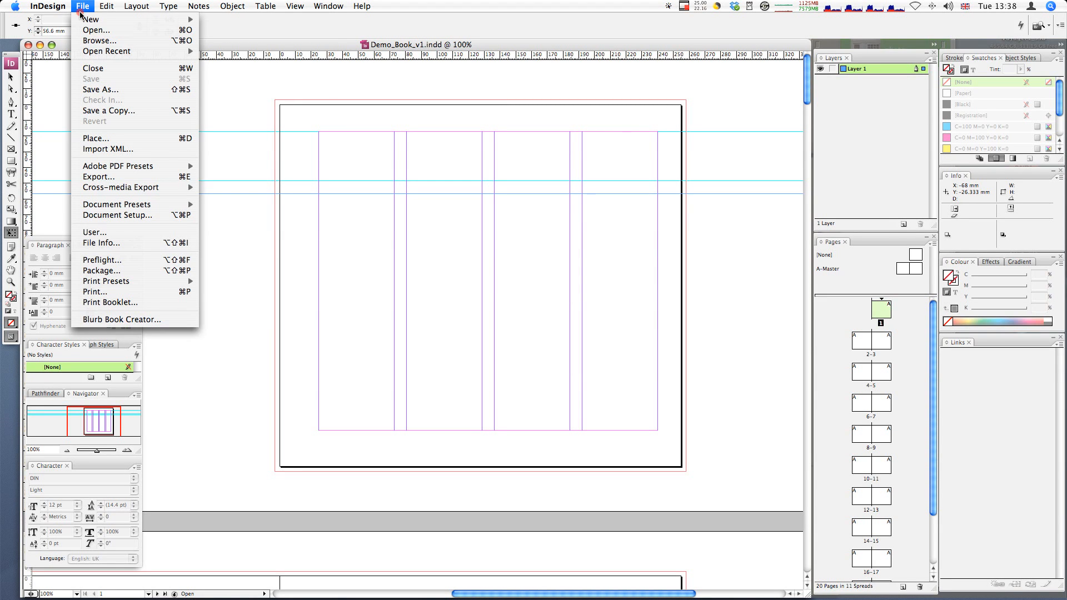
pyautogui.moveTo(81, 18)
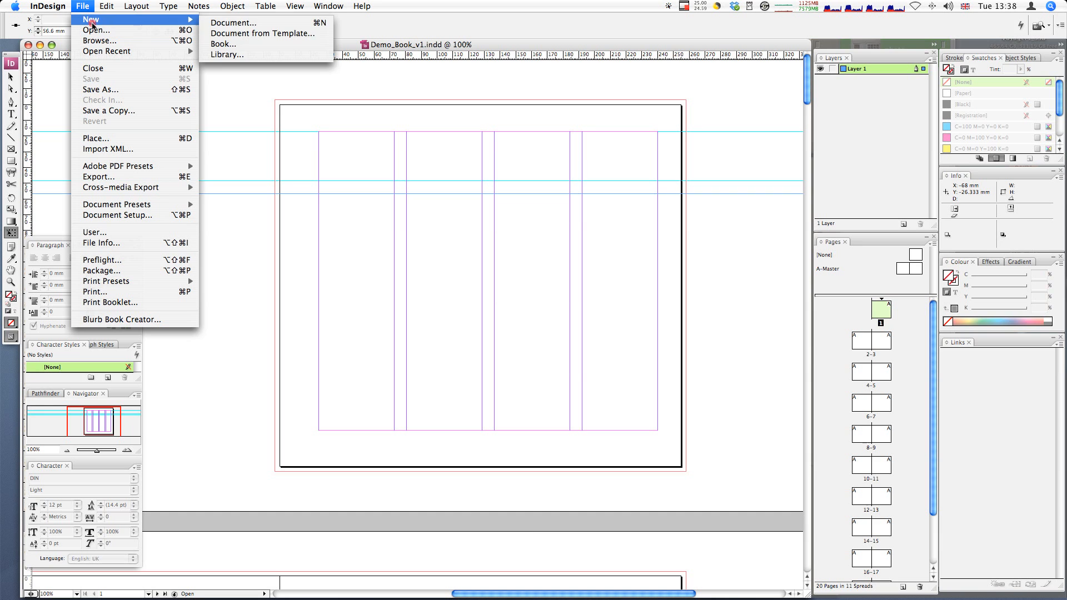
pyautogui.click(96, 30)
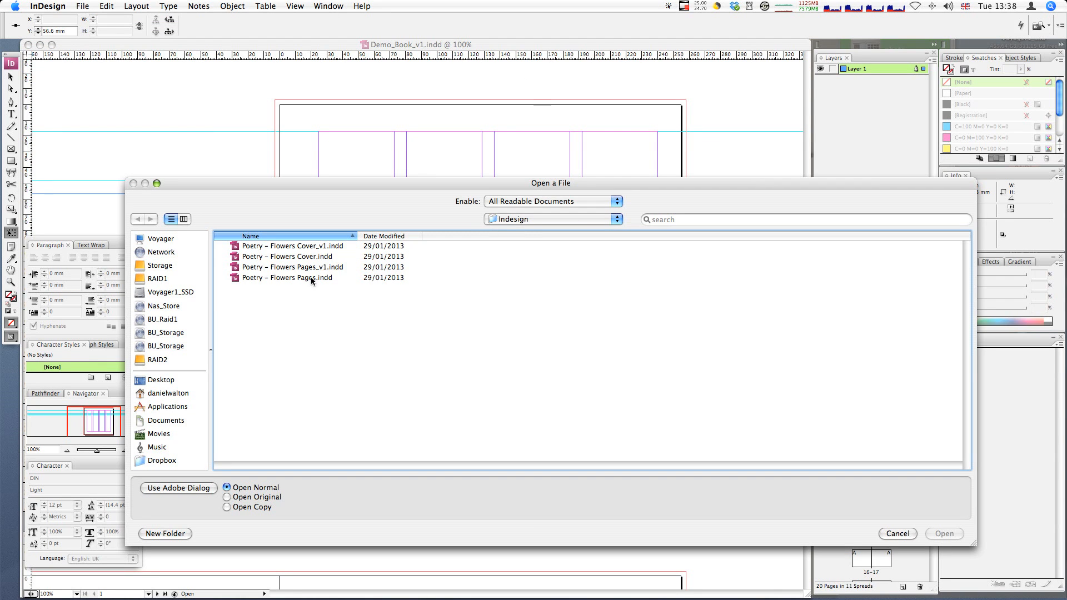
pyautogui.click(189, 380)
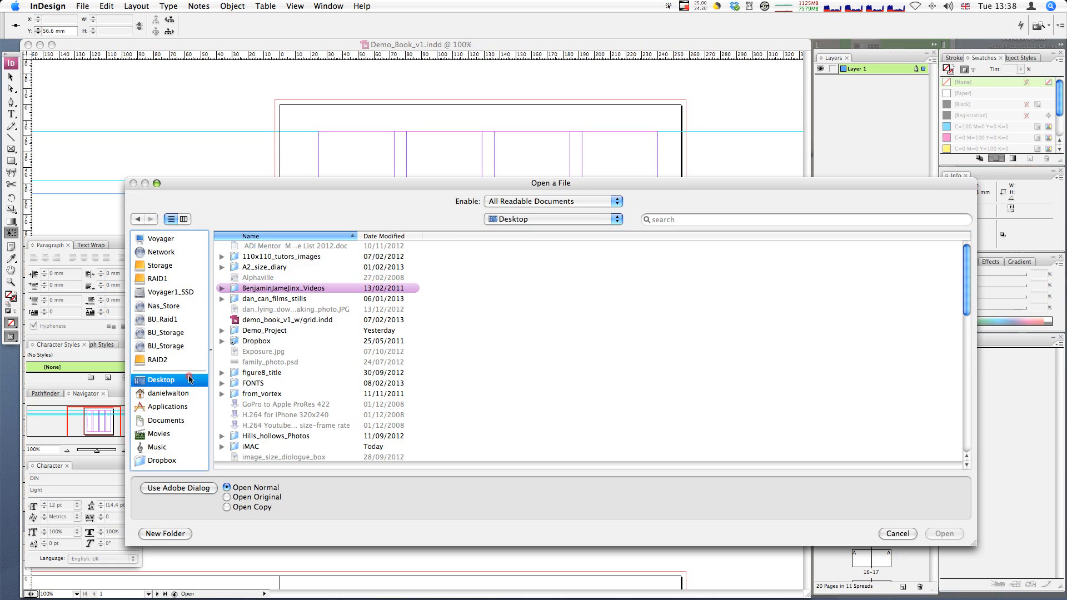
pyautogui.click(275, 322)
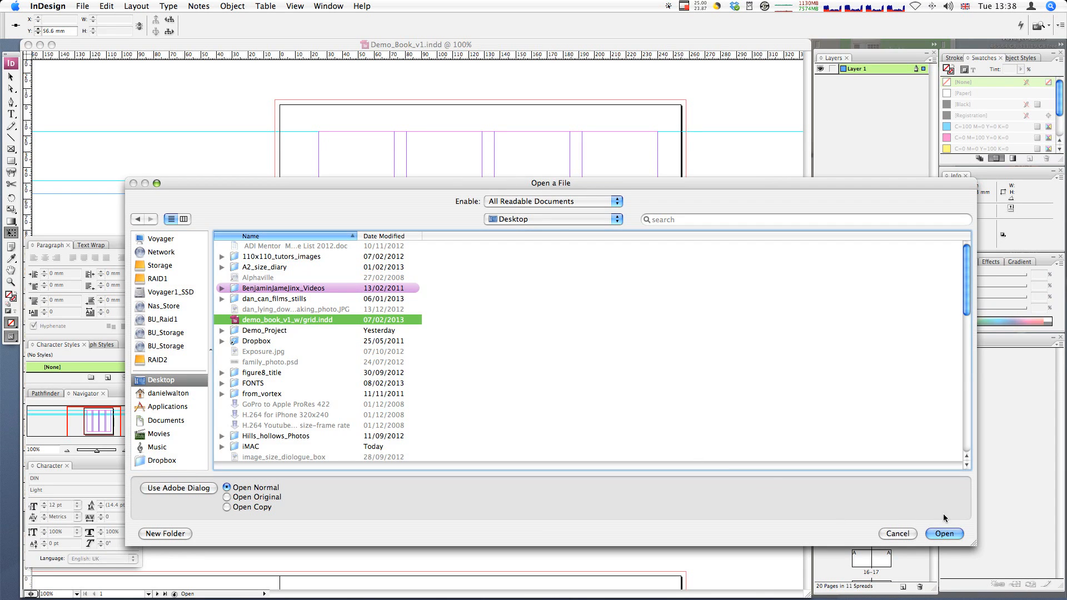
pyautogui.click(942, 534)
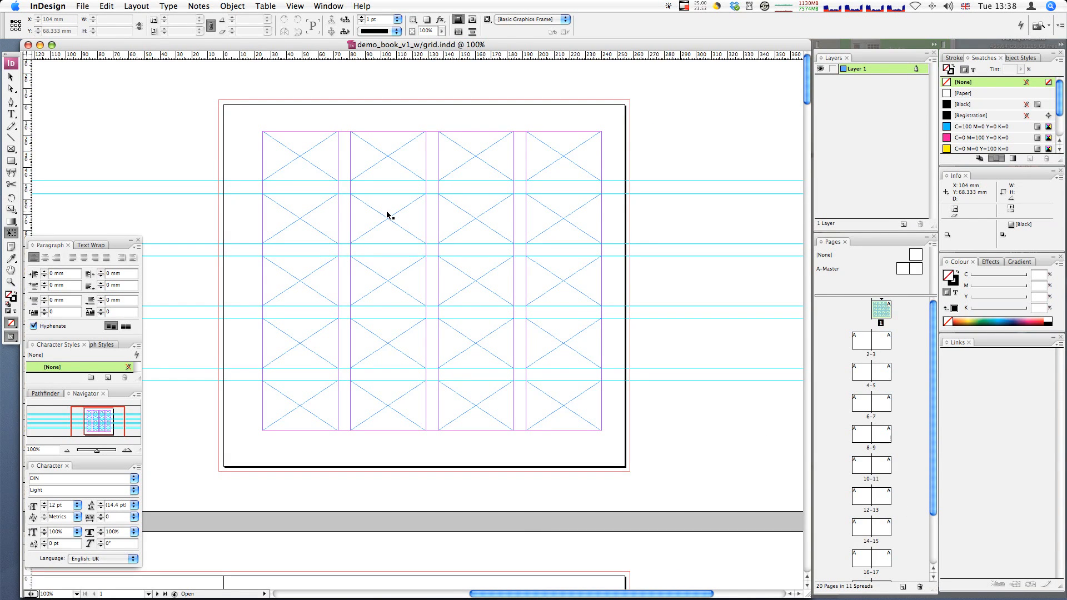
# - Delete the picture frames next to and below the top-left frame within the grid's first two columns and rows
pyautogui.click(310, 151)
pyautogui.click(372, 162)
pyautogui.click(413, 178)
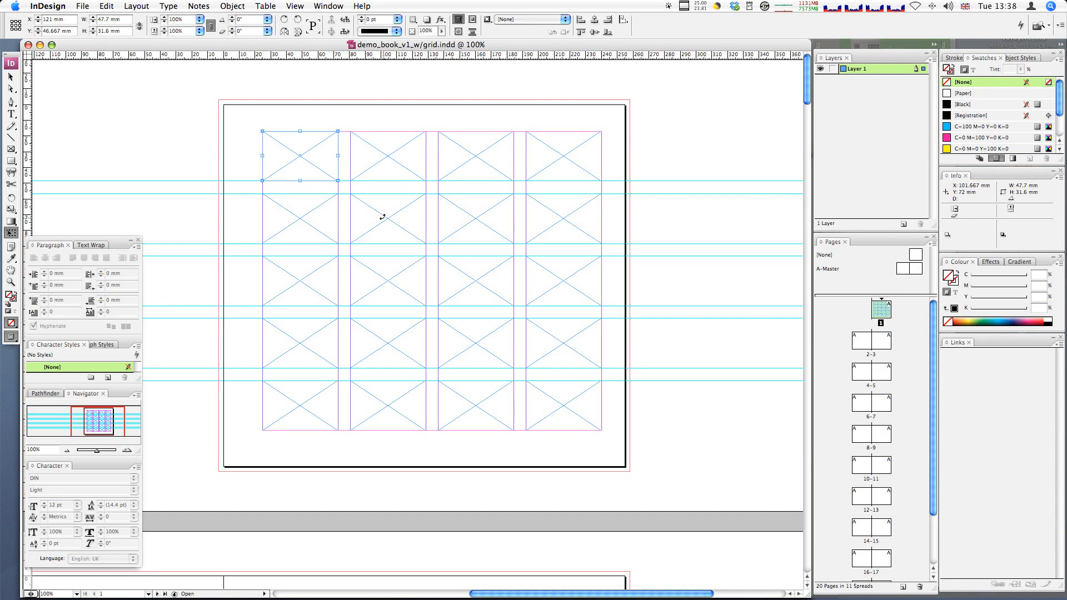
pyautogui.click(10, 76)
pyautogui.click(364, 160)
pyautogui.press('BackSpace')
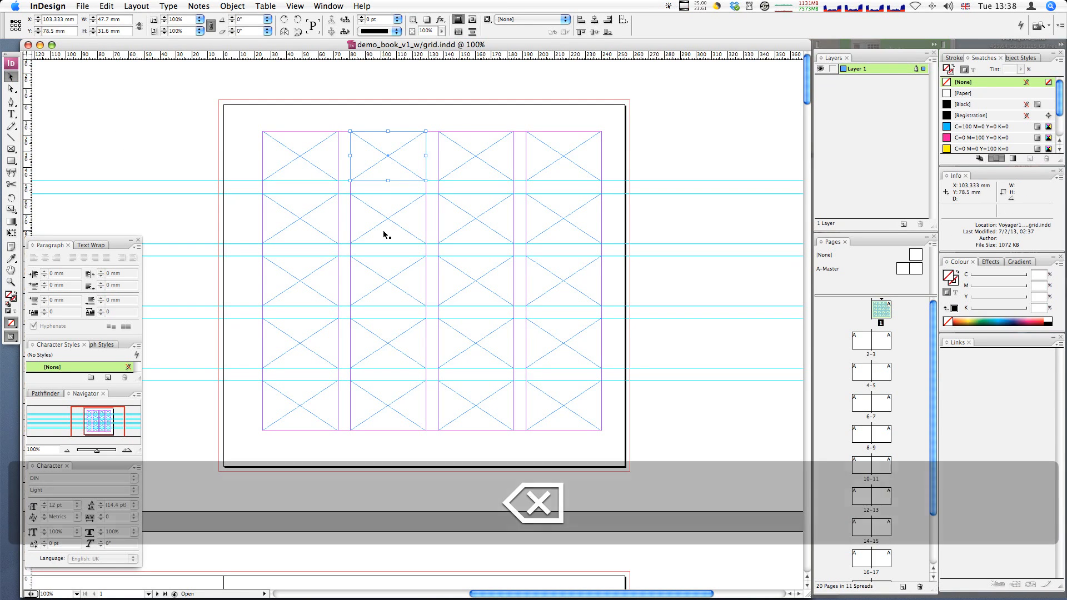
pyautogui.click(364, 231)
pyautogui.press('BackSpace')
pyautogui.press('BackSpace')
# - Enlarge the top-left picture frame to span two columns and two rows, and compare the layout with the reference spread in Preview
pyautogui.moveTo(338, 180); pyautogui.dragTo(427, 243)
pyautogui.press('super+Tab')
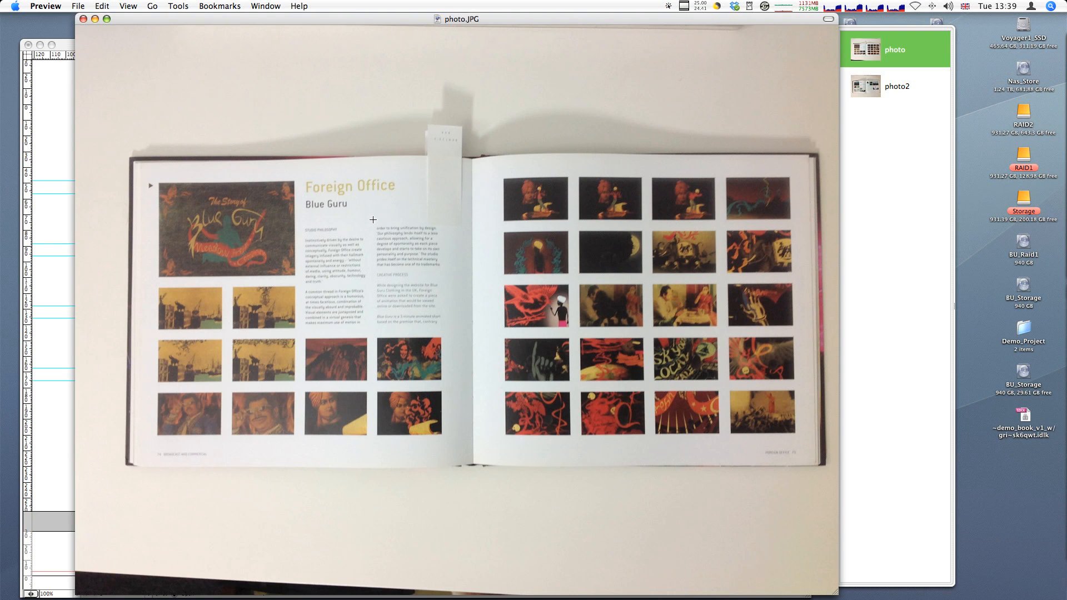
# - Back in InDesign, delete the third column's frames in rows two and three, and extend its top frame down over all three rows
pyautogui.press('super+Tab')
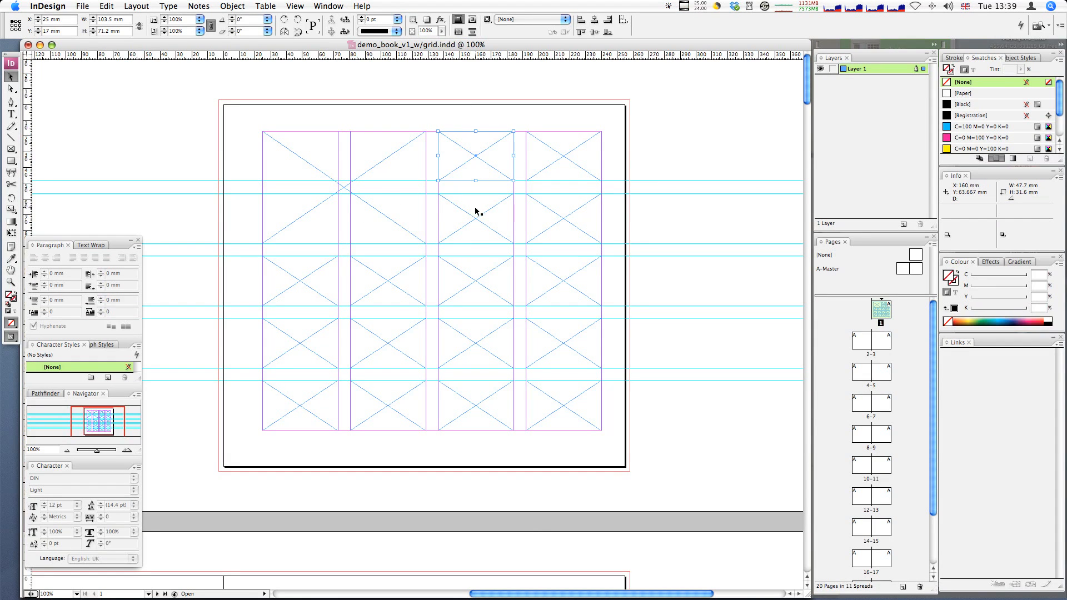
pyautogui.click(475, 266)
pyautogui.press('BackSpace')
pyautogui.moveTo(478, 181); pyautogui.dragTo(477, 305)
# - Delete the fourth column's frames in rows one and two, and extend its third-row frame up to the top margin
pyautogui.click(567, 172)
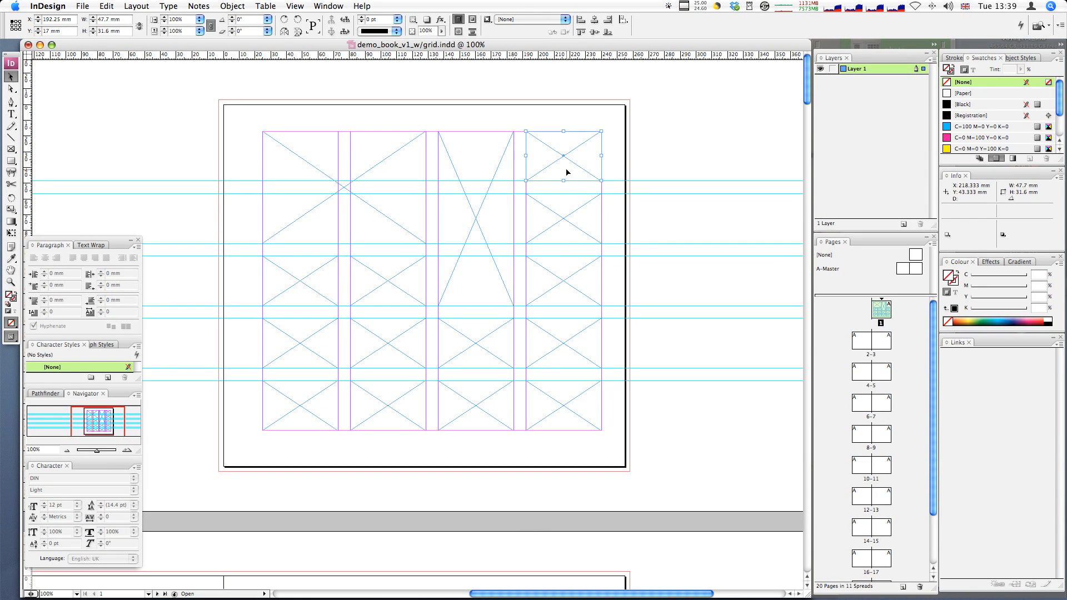
pyautogui.press('BackSpace')
pyautogui.click(557, 219)
pyautogui.press('BackSpace')
pyautogui.moveTo(563, 255); pyautogui.dragTo(552, 132)
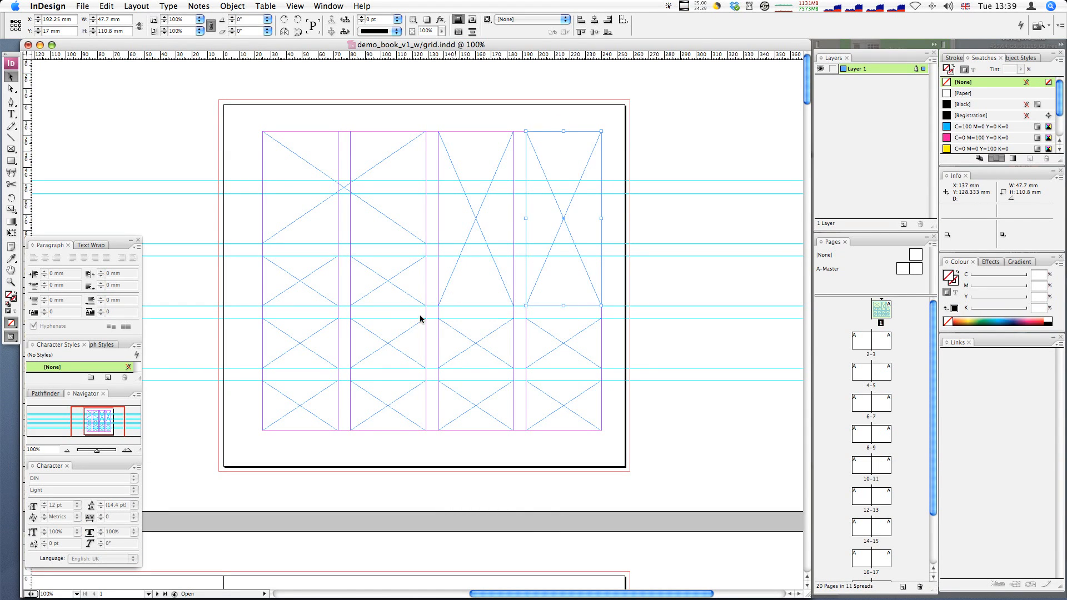
# - Compare the third-row picture frames in the first two columns with the first reference spread in Preview
pyautogui.press('super+Tab')
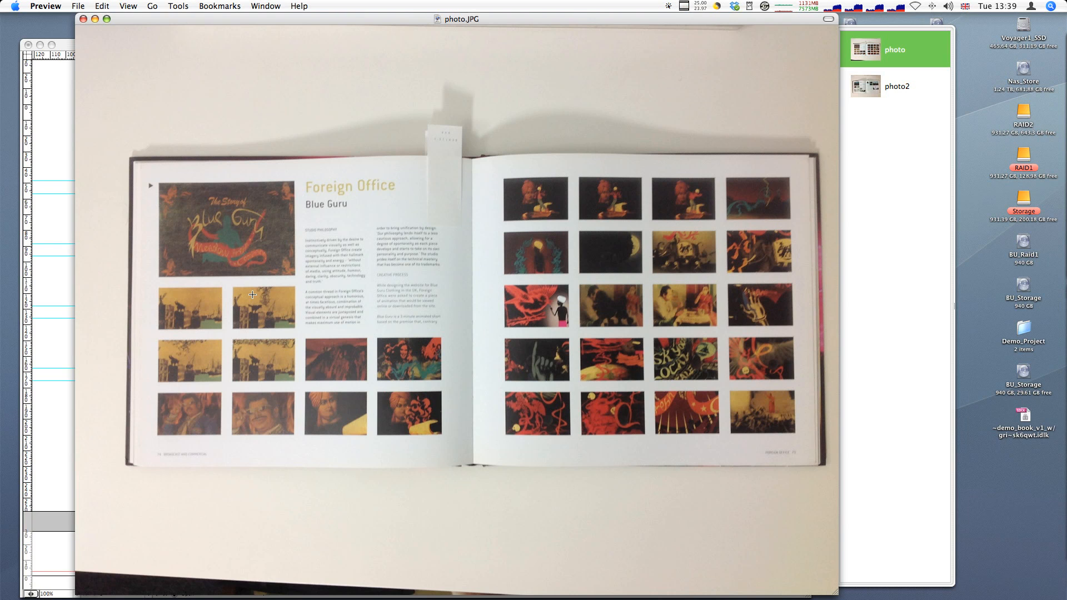
pyautogui.press('super+Tab')
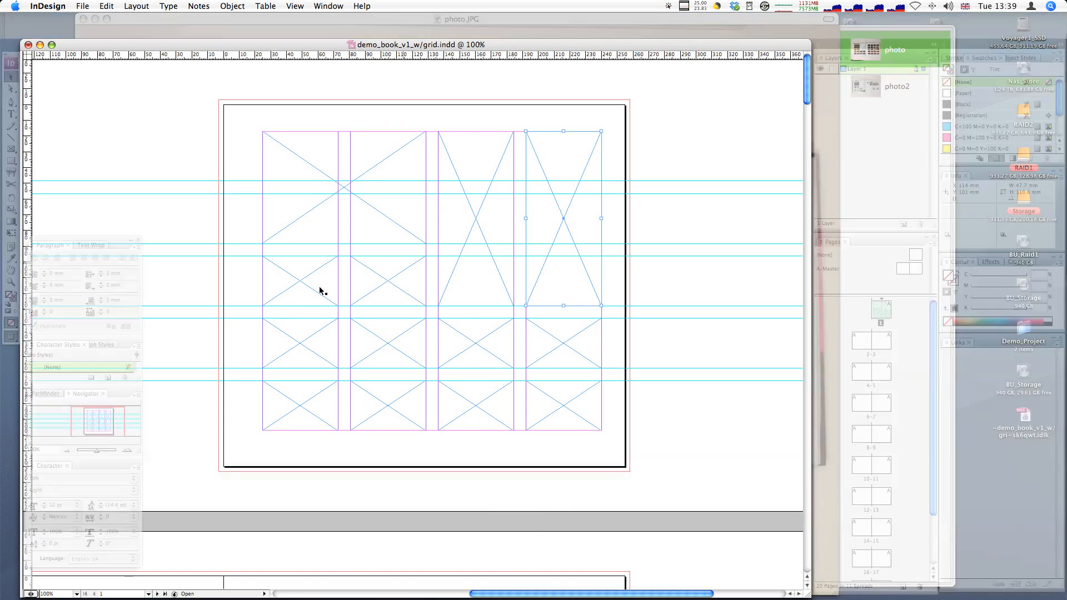
pyautogui.click(324, 286)
pyautogui.click(385, 281)
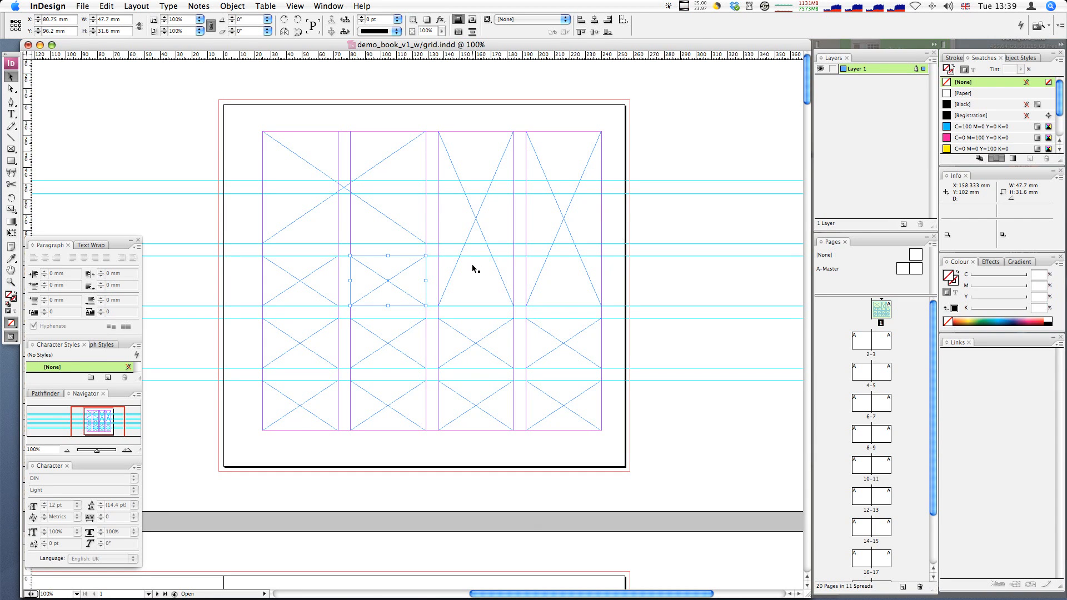
# - Switch to Preview and display the second reference spread, photo2, to examine its right-hand page layout
pyautogui.press('super+Tab')
pyautogui.press('super+Tab')
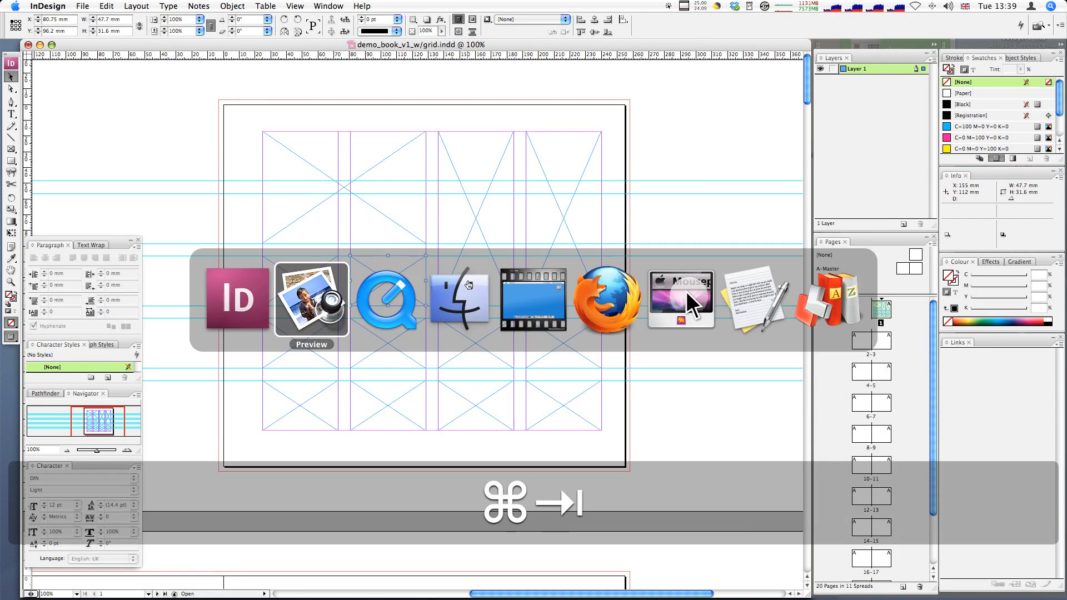
pyautogui.press('super+shift+Tab')
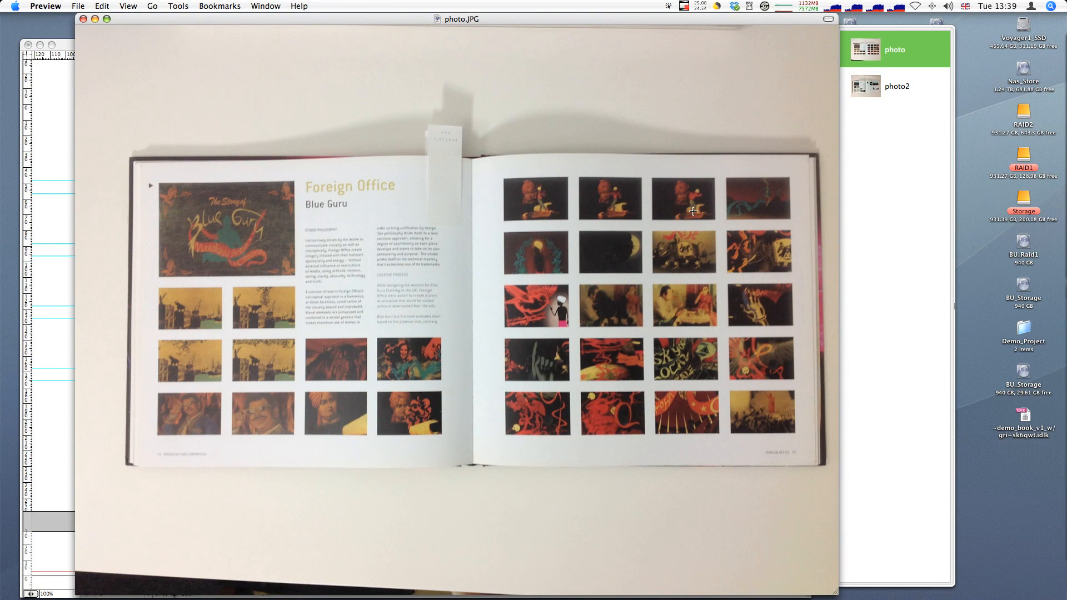
pyautogui.click(862, 84)
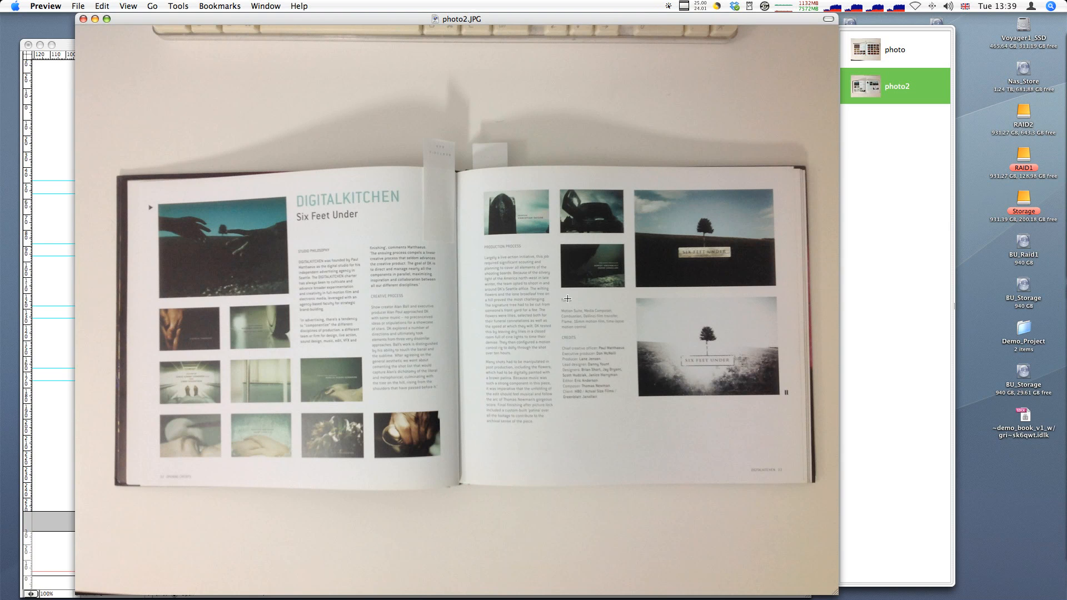
# - Back in InDesign, delete the fourth column's tall frame and resize the third column's tall frame to span both columns and the top two rows
pyautogui.press('super')
pyautogui.press('super+Tab')
pyautogui.press('super+Tab')
pyautogui.press('super+Tab')
pyautogui.press('super+Tab')
pyautogui.press('super+Tab')
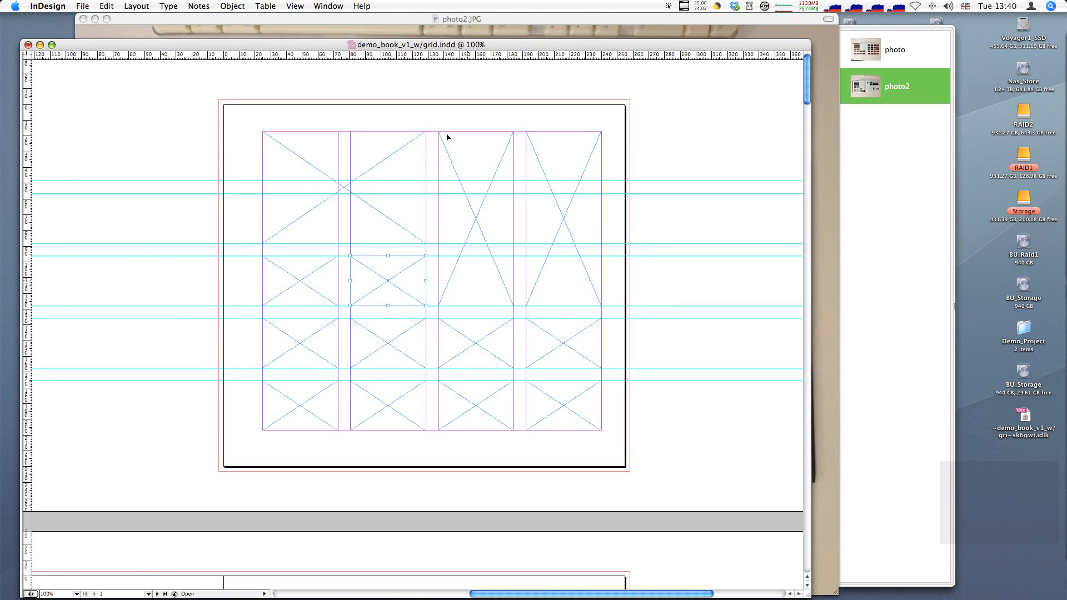
pyautogui.click(502, 262)
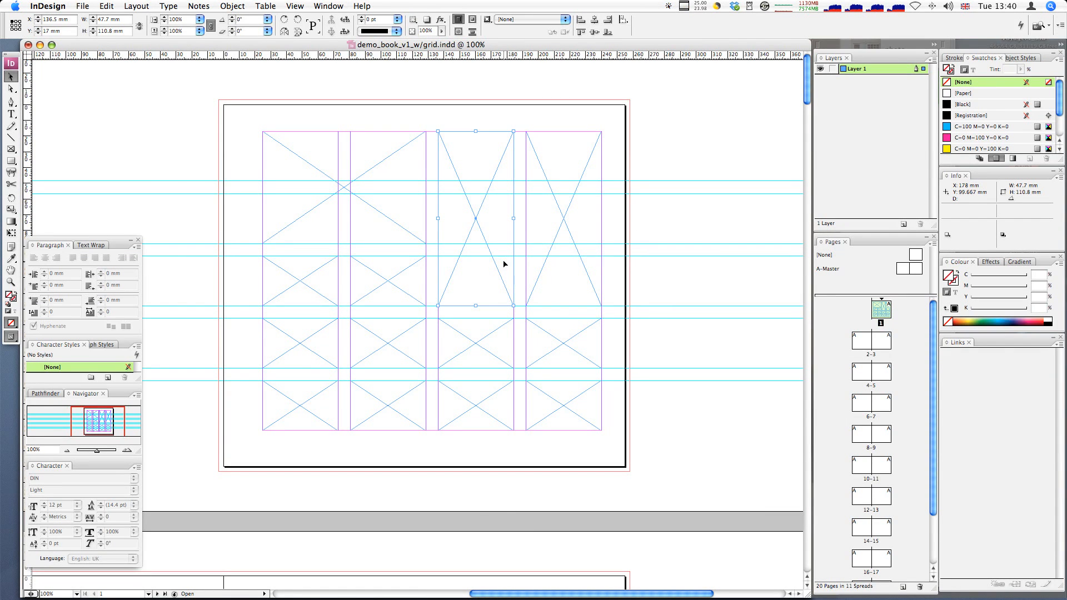
pyautogui.click(559, 279)
pyautogui.press('Delete')
pyautogui.click(500, 290)
pyautogui.moveTo(513, 306)
pyautogui.mouseDown()
pyautogui.moveTo(593, 231)
pyautogui.moveTo(602, 243)
pyautogui.mouseUp()
# - Delete the fourth-row frame in the fourth column and enlarge its third-column neighbour to span both columns and rows three and four
pyautogui.click(558, 351)
pyautogui.press('Delete')
pyautogui.click(499, 339)
pyautogui.moveTo(514, 318); pyautogui.dragTo(601, 255)
# - Check the reference spread in Preview, and delete the large top-left frame and the second column's third-row frame to match it
pyautogui.press('super+Tab')
pyautogui.press('super+Tab')
pyautogui.press('super+Tab')
pyautogui.press('super+Tab')
pyautogui.click(386, 257)
pyautogui.press('BackSpace')
pyautogui.click(321, 278)
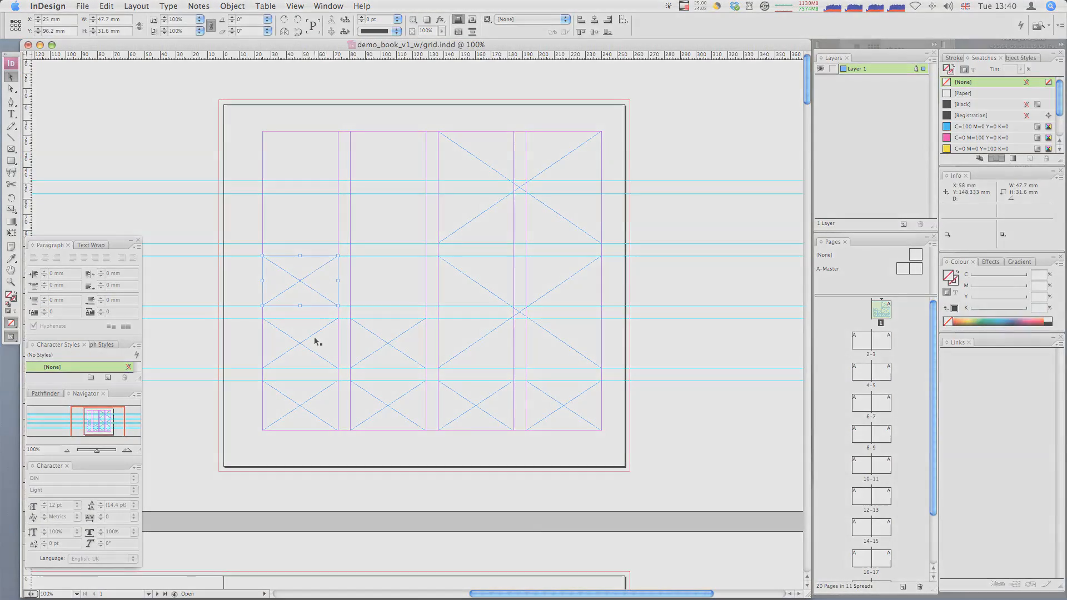